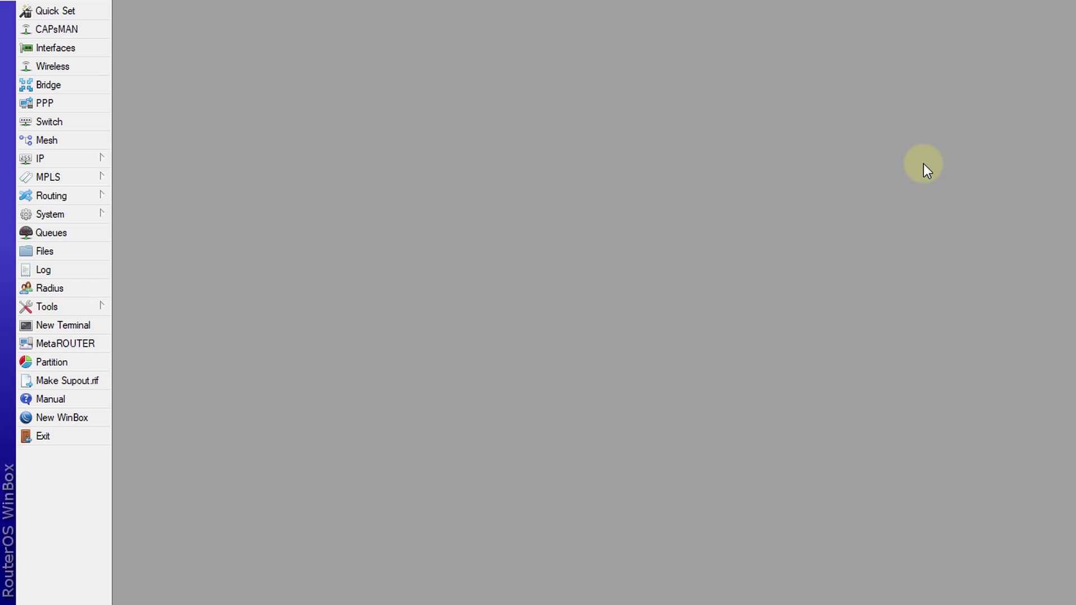
# Go to IP > Hotspot, show the Users tab and select user1.
pyautogui.click(85, 164)
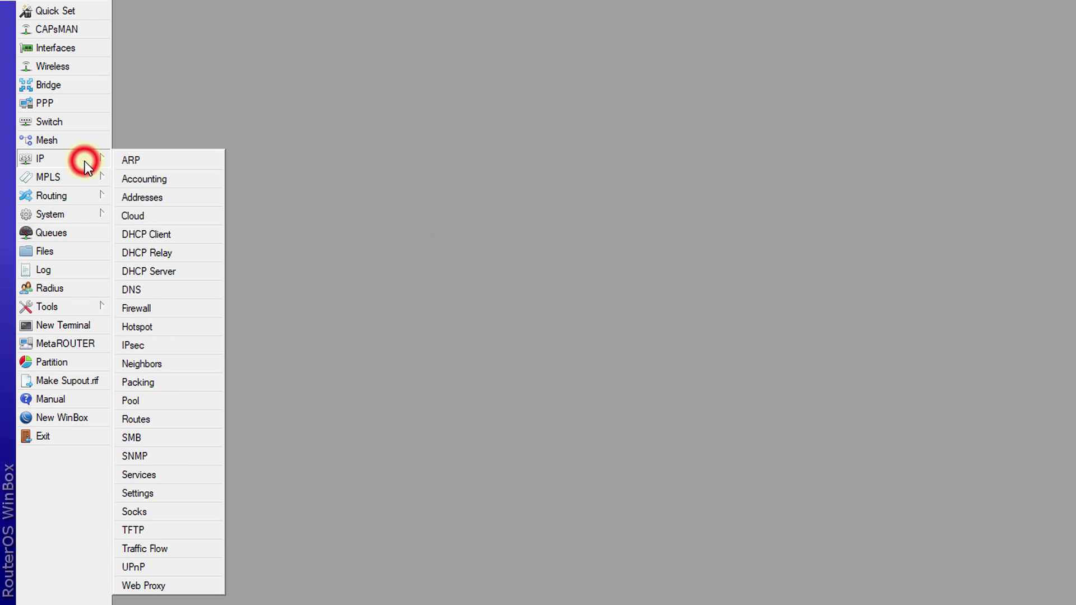
pyautogui.click(178, 327)
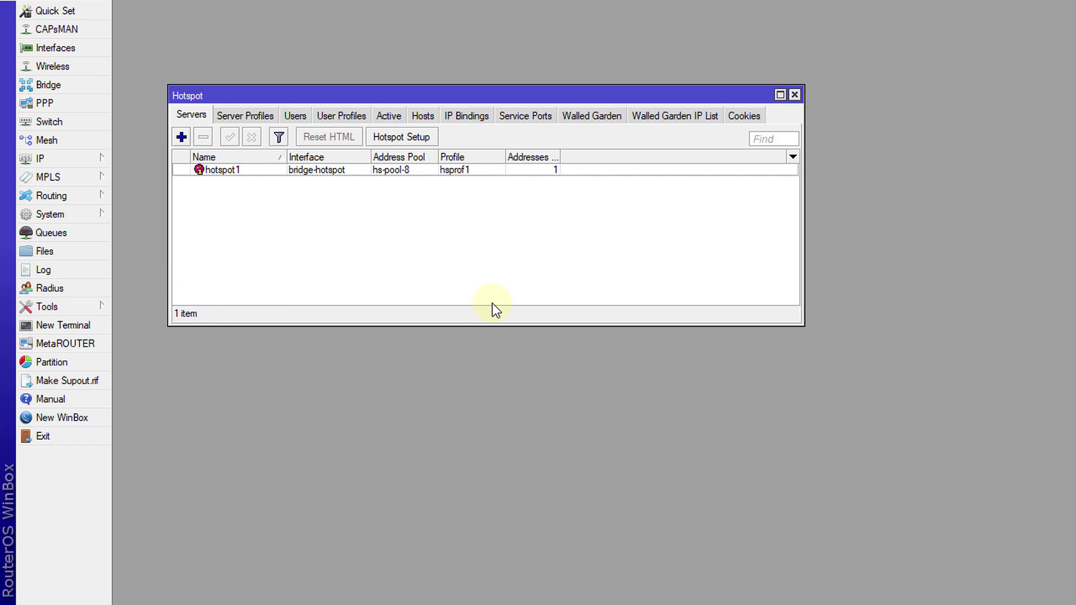
pyautogui.click(297, 117)
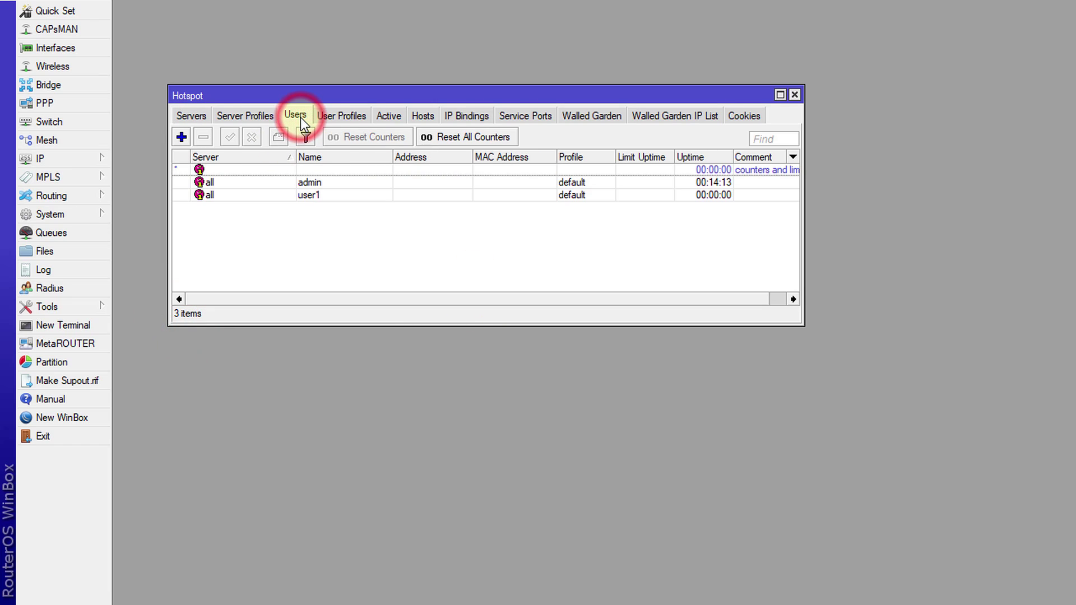
pyautogui.click(332, 197)
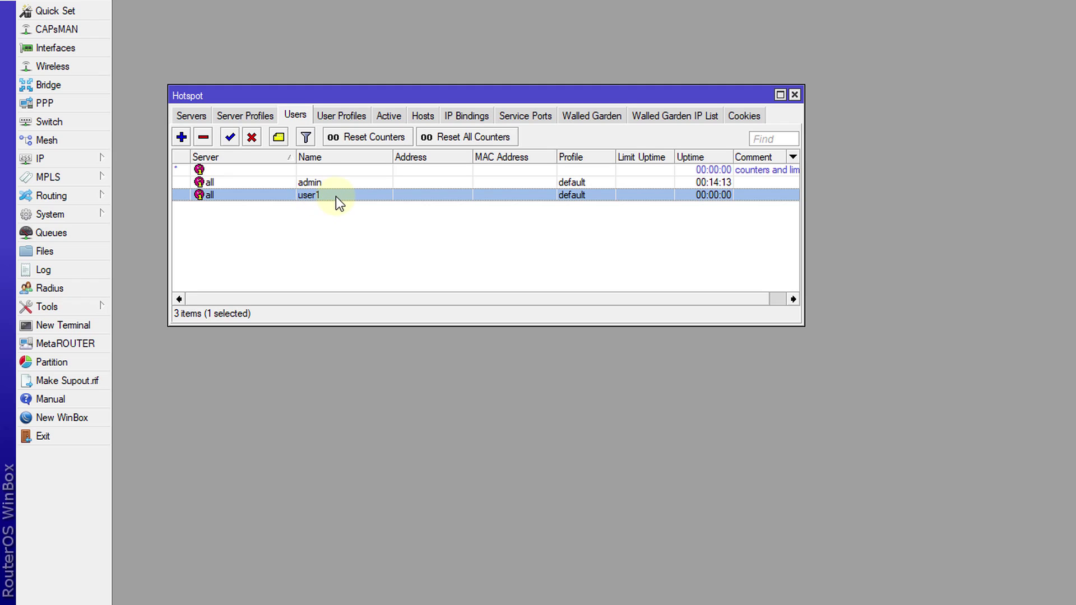
# Open user1's settings and enable the Limit Uptime field on the Limits tab.
pyautogui.doubleClick(336, 196)
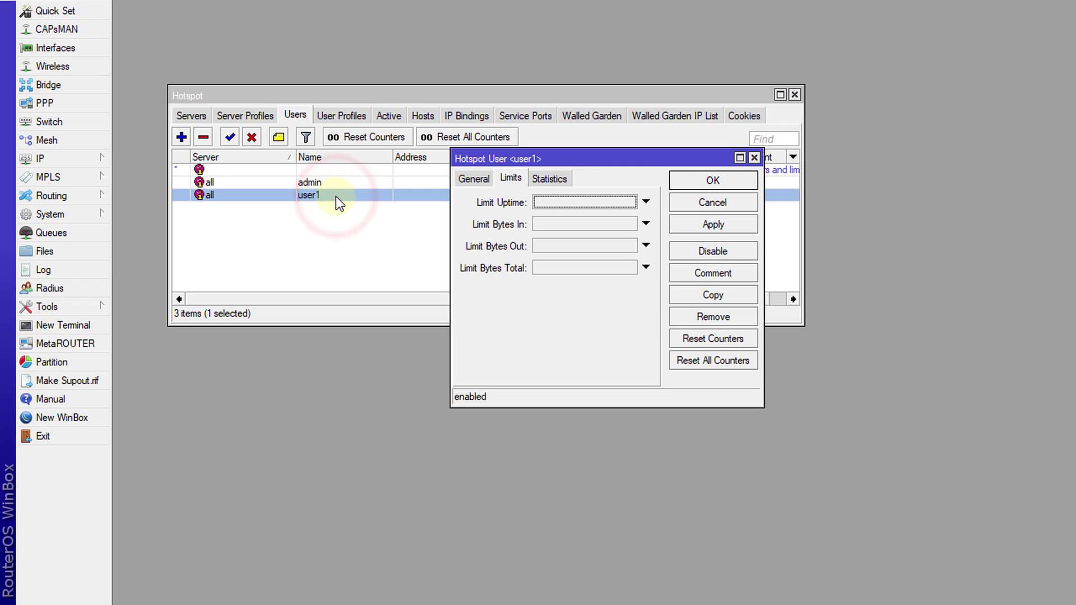
pyautogui.click(473, 178)
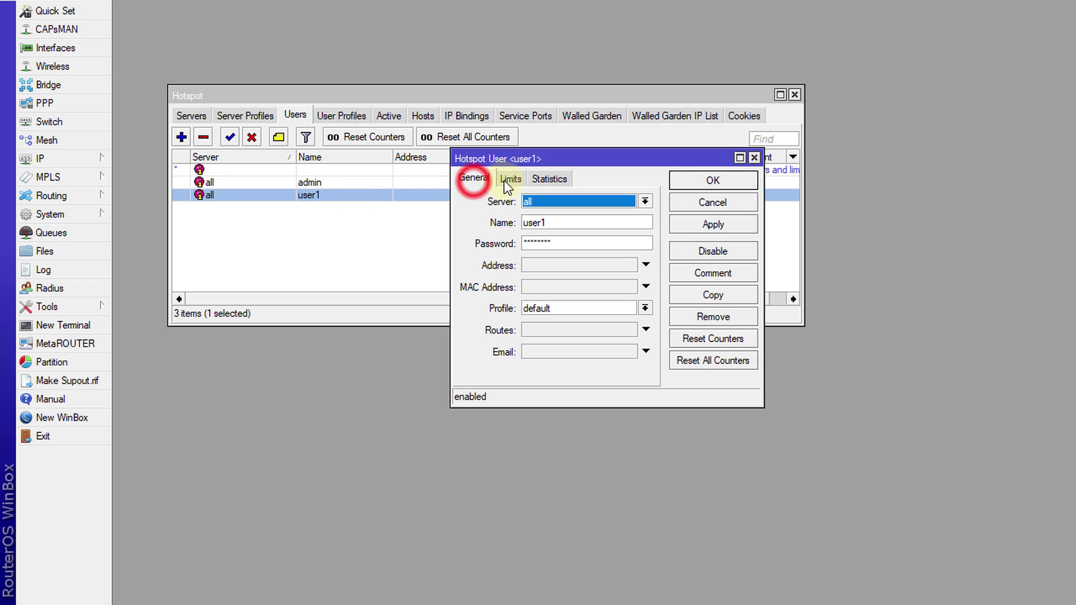
pyautogui.click(515, 177)
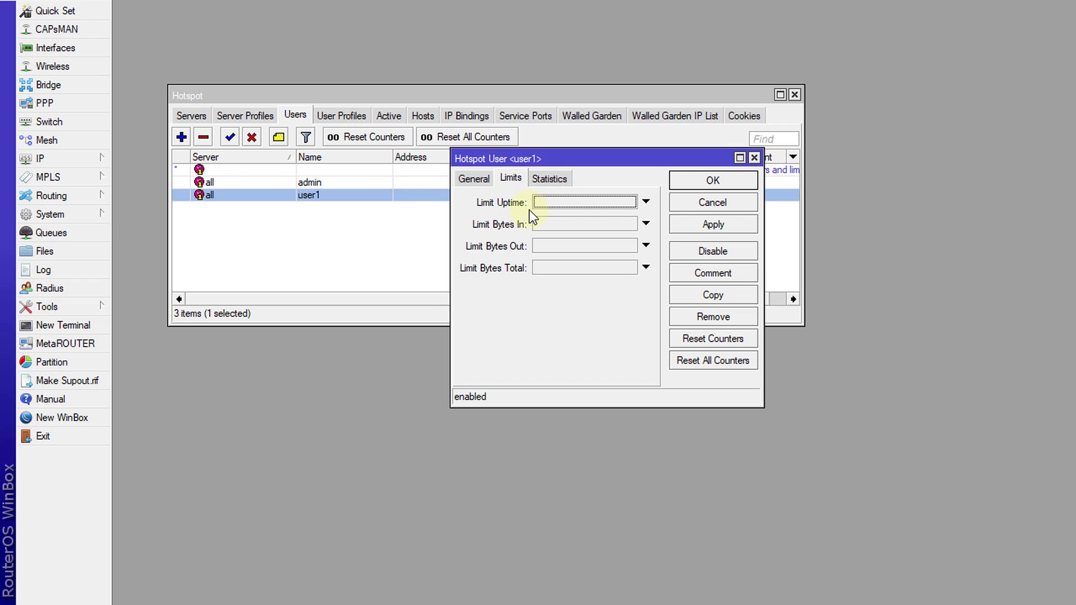
pyautogui.click(546, 204)
pyautogui.click(630, 203)
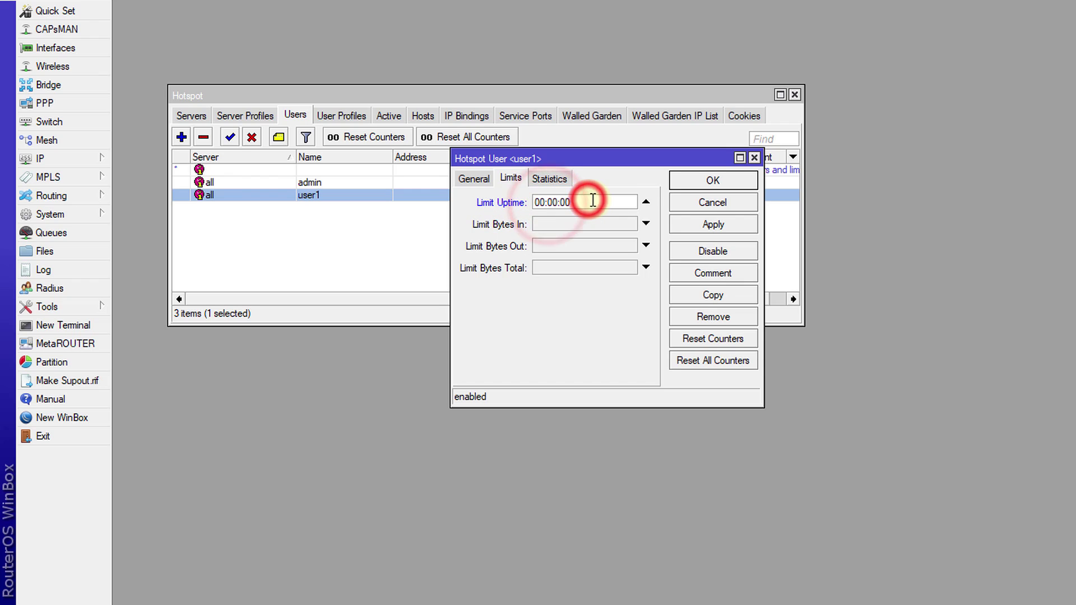
# Change Limit Uptime to 00:00:30, apply it and close user1's settings.
pyautogui.doubleClick(558, 203)
pyautogui.doubleClick(546, 204)
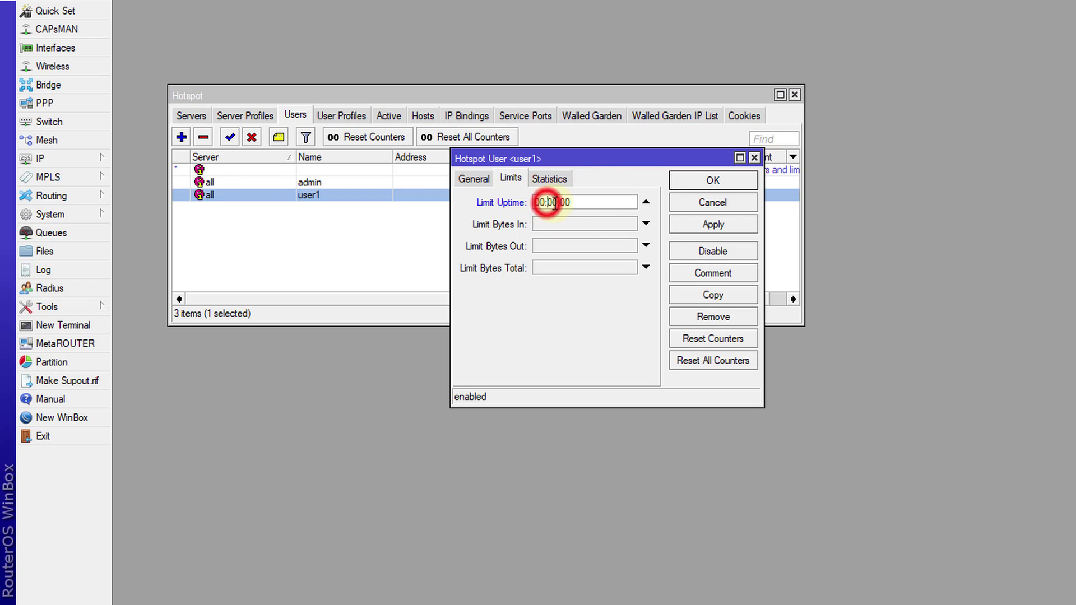
pyautogui.doubleClick(545, 205)
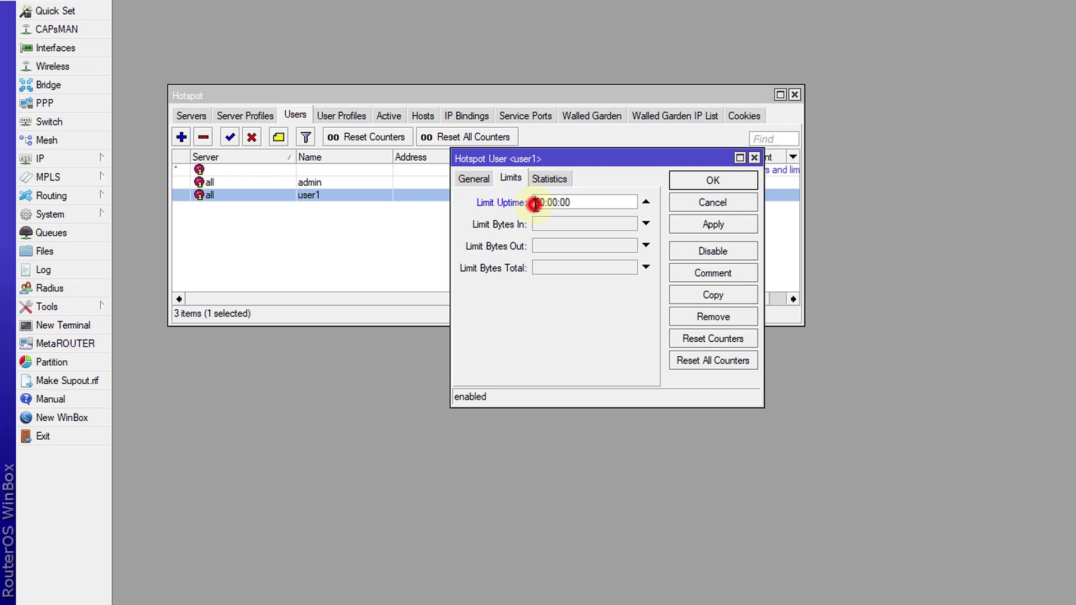
pyautogui.click(572, 203)
pyautogui.press('BackSpace')
pyautogui.write('3')
pyautogui.click(731, 228)
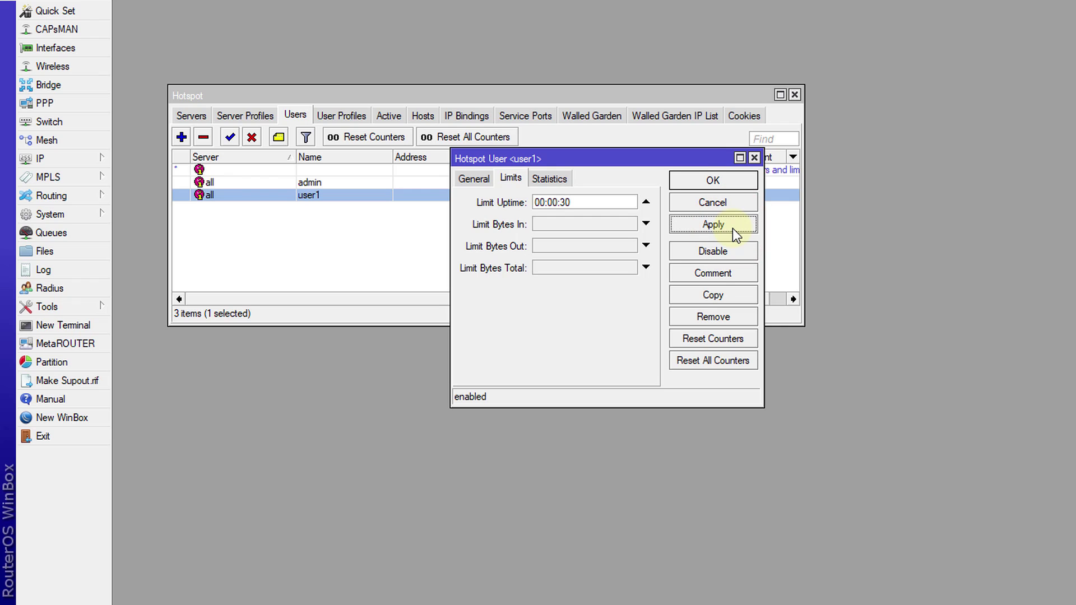
pyautogui.click(705, 179)
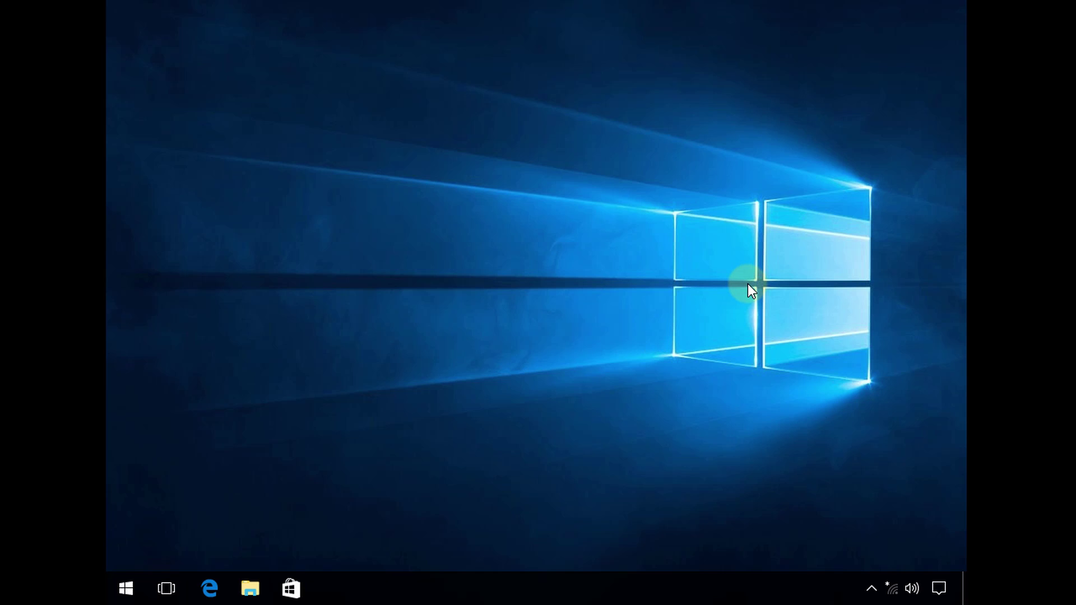
# Join the open Hotspot Wi-Fi network from the taskbar network list.
pyautogui.click(891, 588)
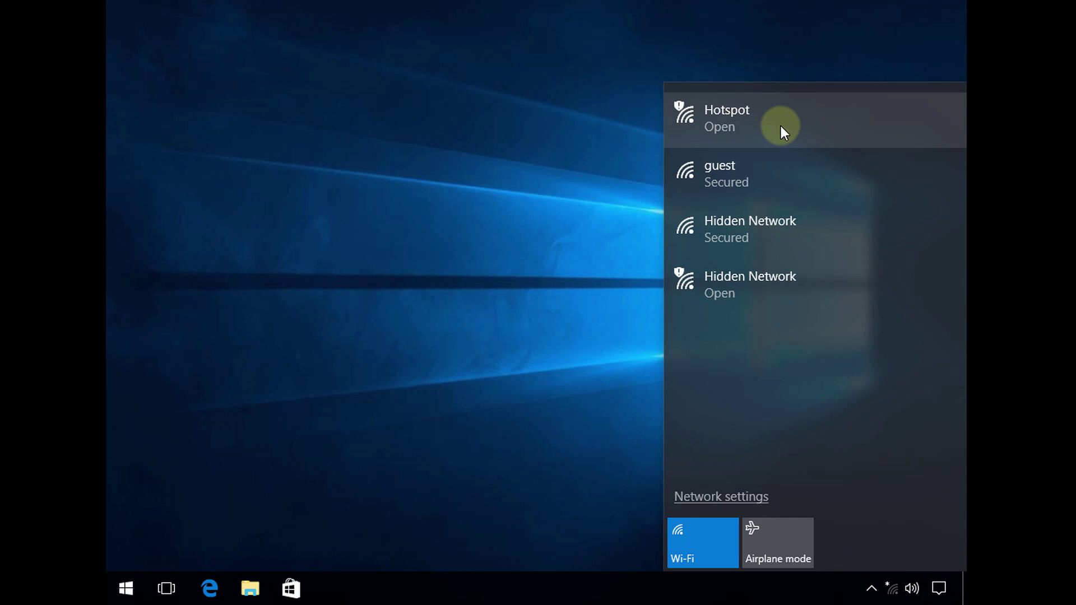
pyautogui.click(781, 126)
pyautogui.click(855, 235)
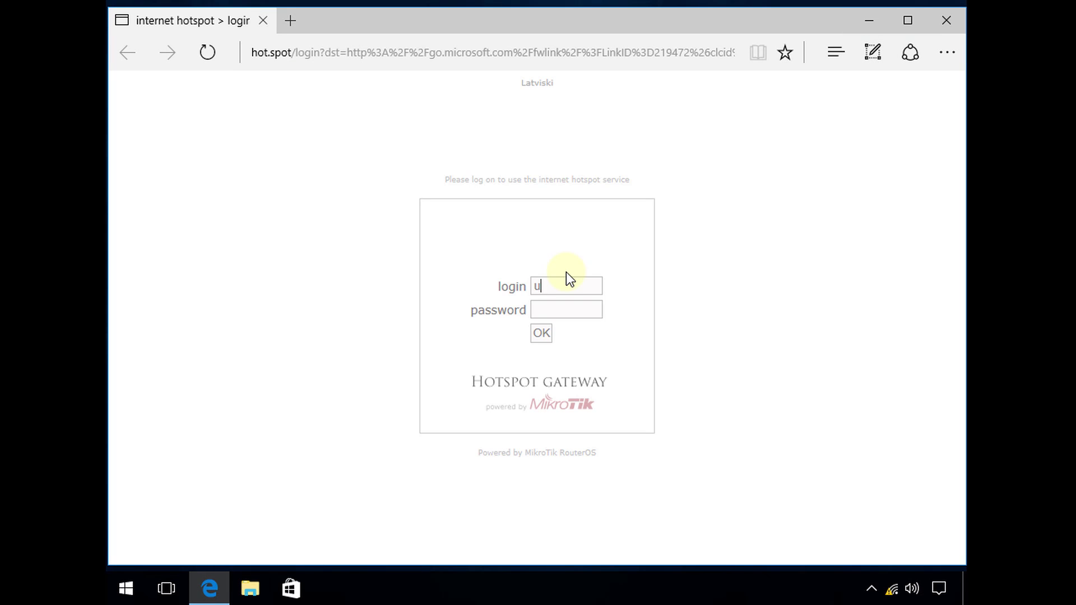
# Log in on the hotspot portal with the account password.
pyautogui.click(565, 310)
pyautogui.click(541, 333)
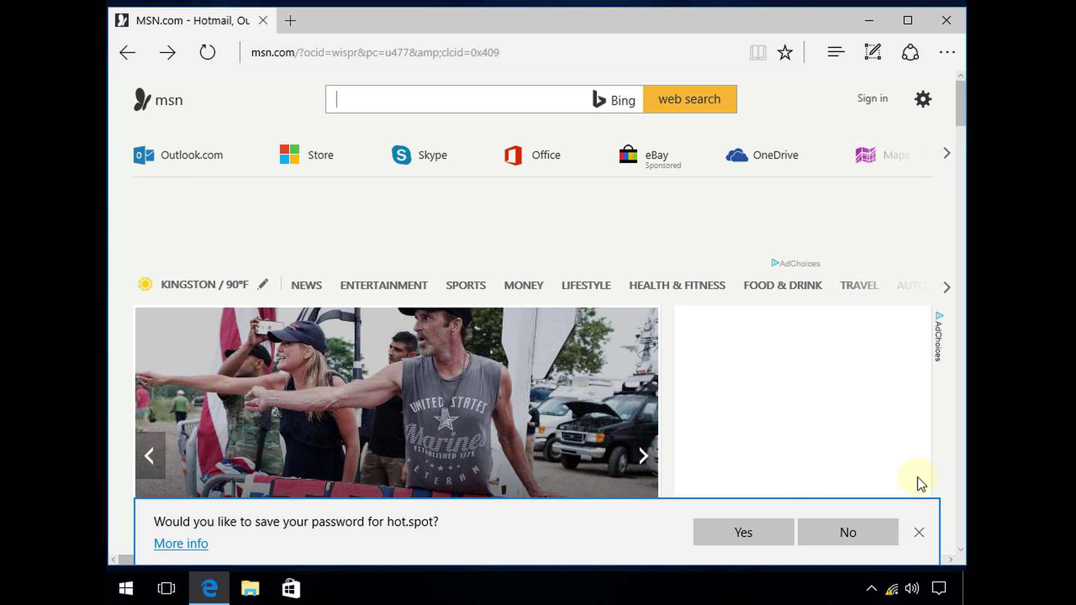
# Dismiss the save-password prompt on MSN and open a new blank tab.
pyautogui.click(922, 530)
pyautogui.scroll(-3, 763, 305)
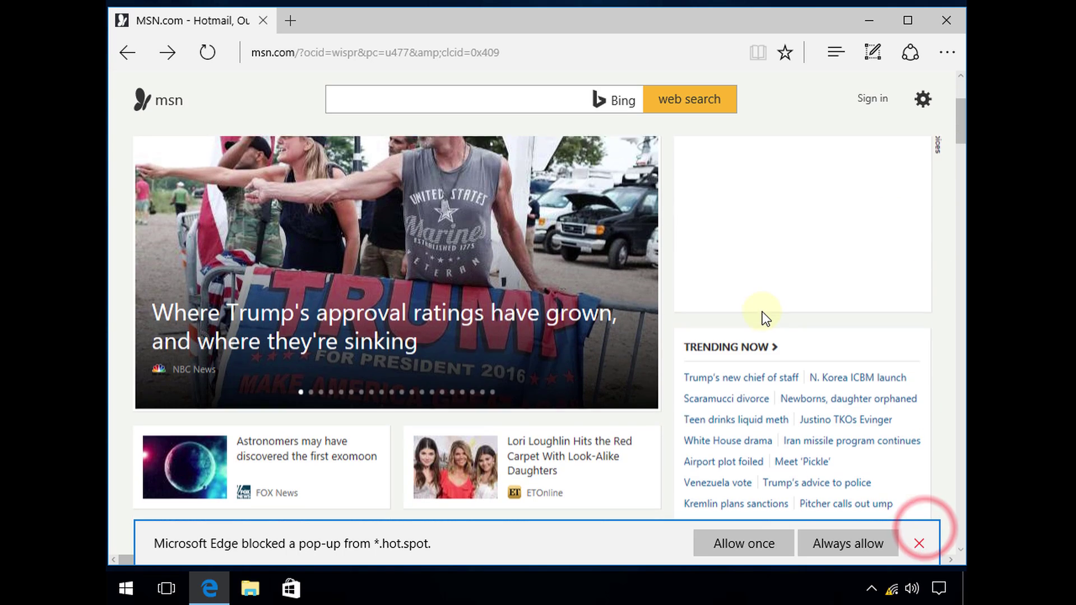
pyautogui.scroll(3, 761, 312)
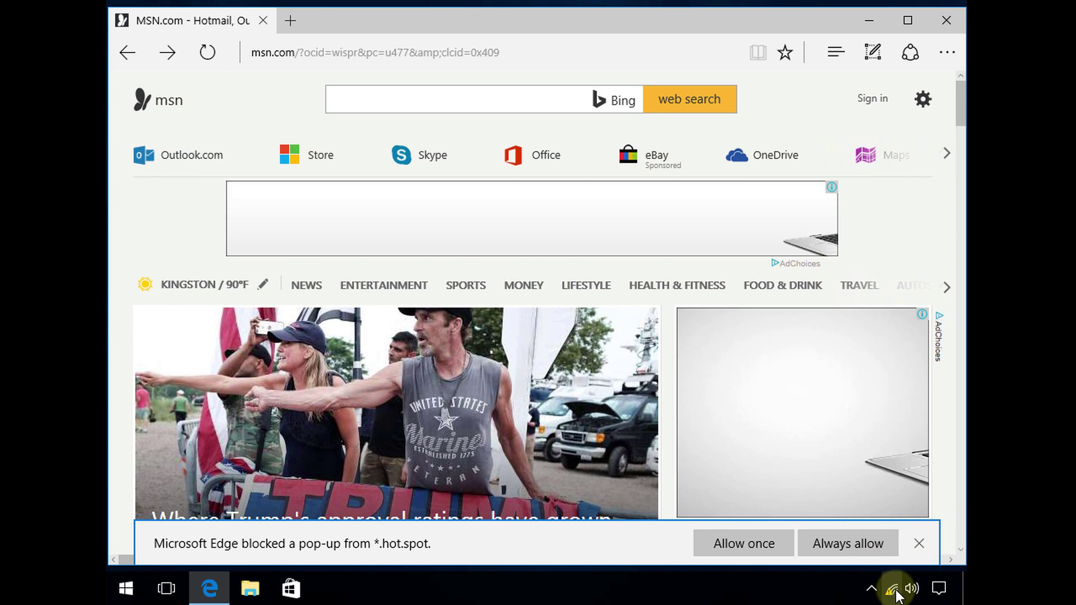
pyautogui.click(291, 22)
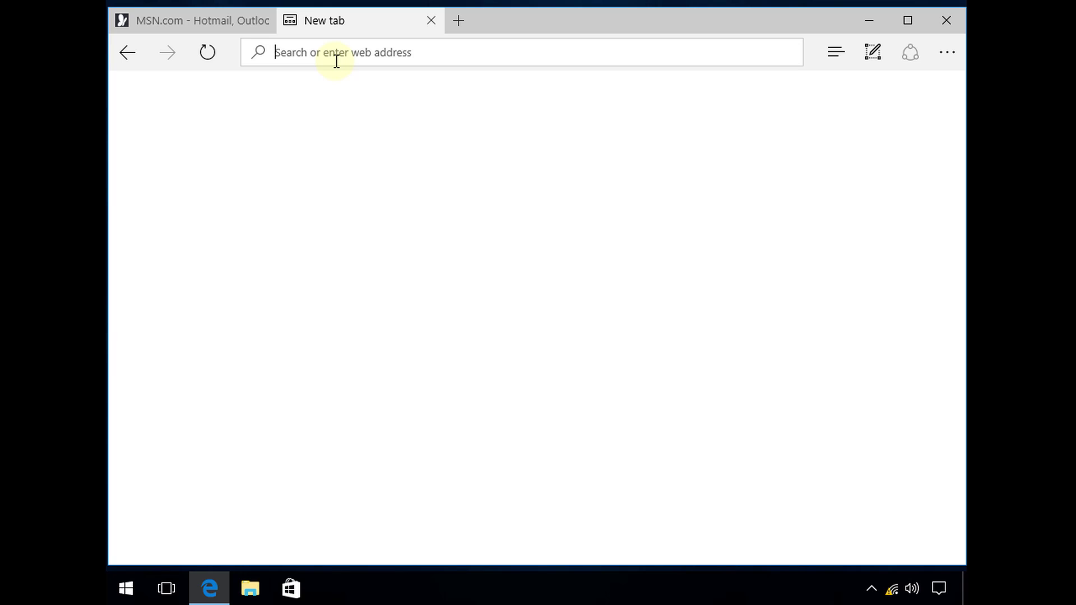
# Load 192.168.6.1/status to see 29s connected and 1s left, then log off.
pyautogui.write('192.168.6.1/')
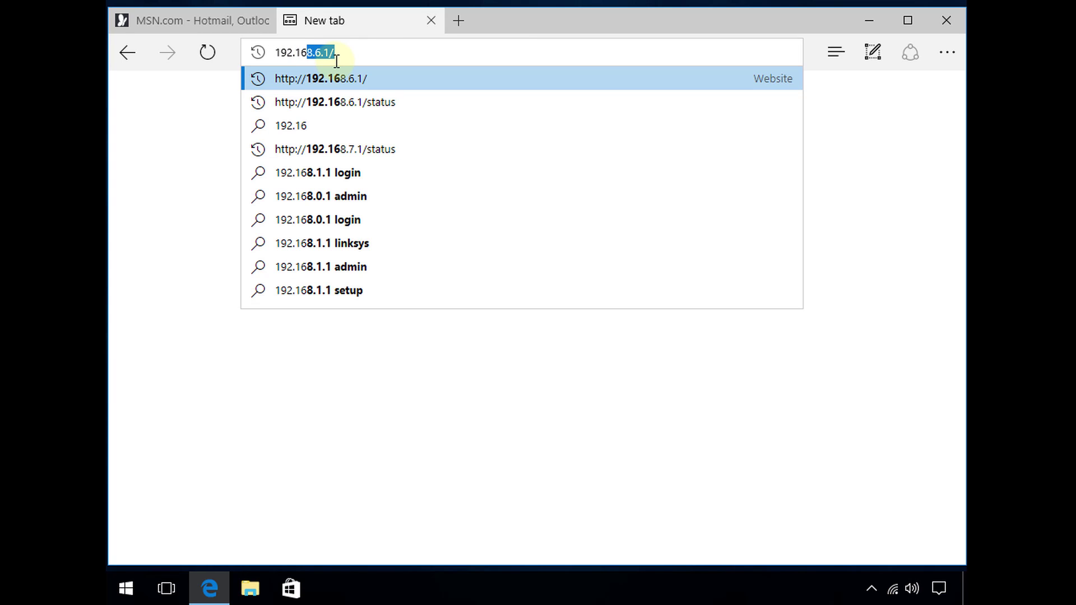
pyautogui.click(336, 56)
pyautogui.click(349, 52)
pyautogui.press('Down')
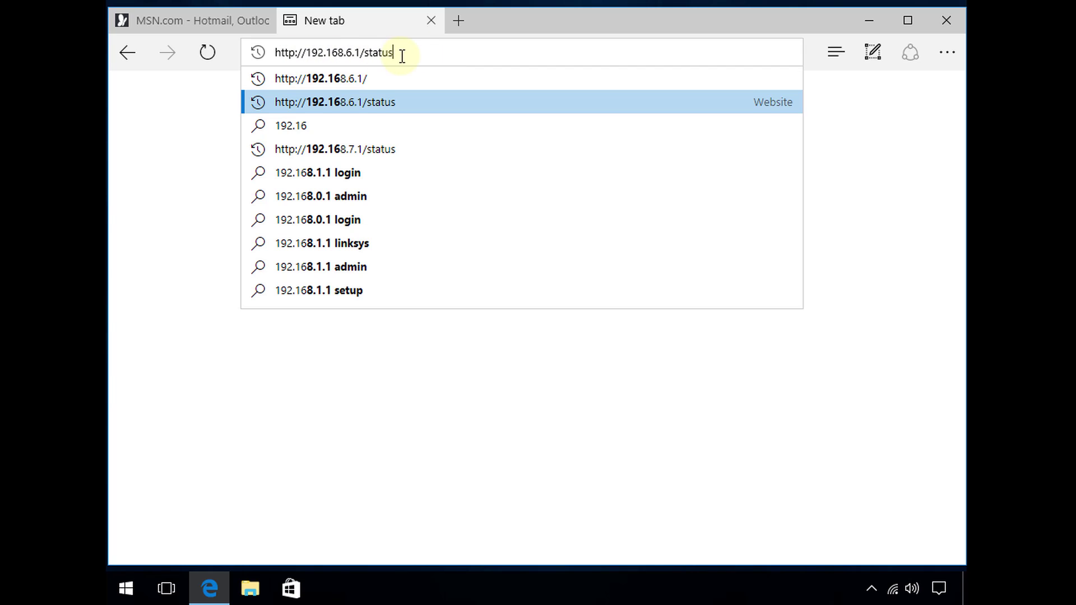
pyautogui.press('Return')
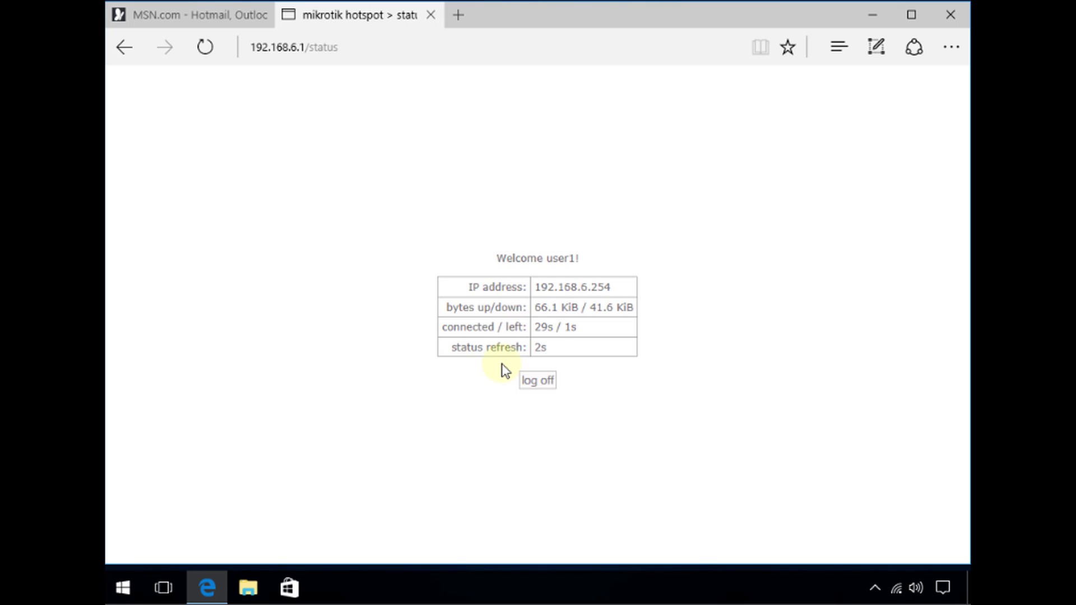
pyautogui.click(538, 381)
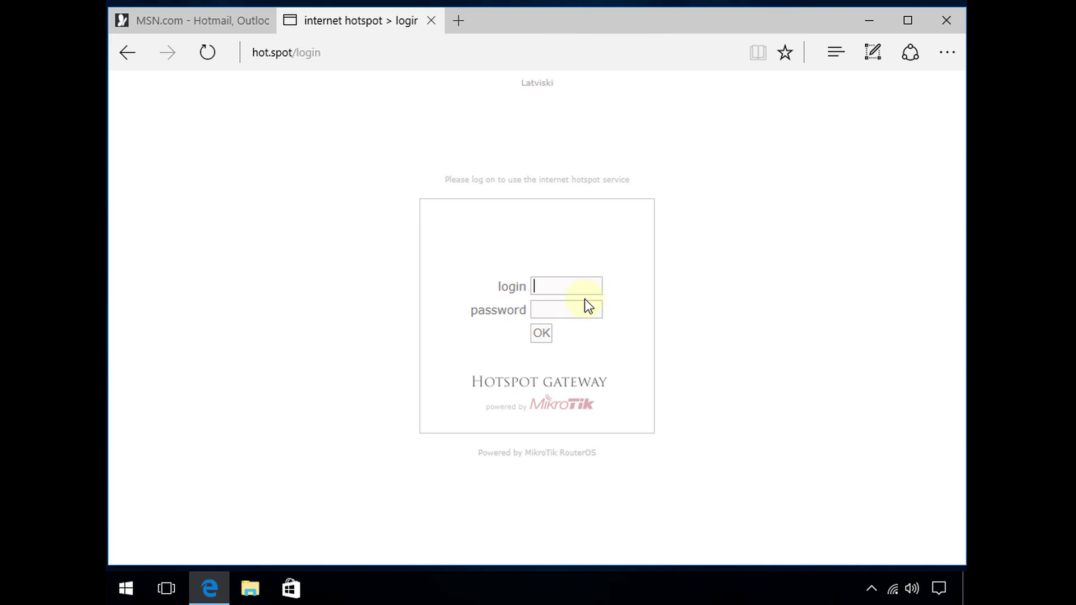
# Log in as user1 with a password, then select the 'reached uptime limit' error text.
pyautogui.moveTo(223, 22)
pyautogui.write('user1')
pyautogui.click(552, 309)
pyautogui.write('password')
pyautogui.click(541, 334)
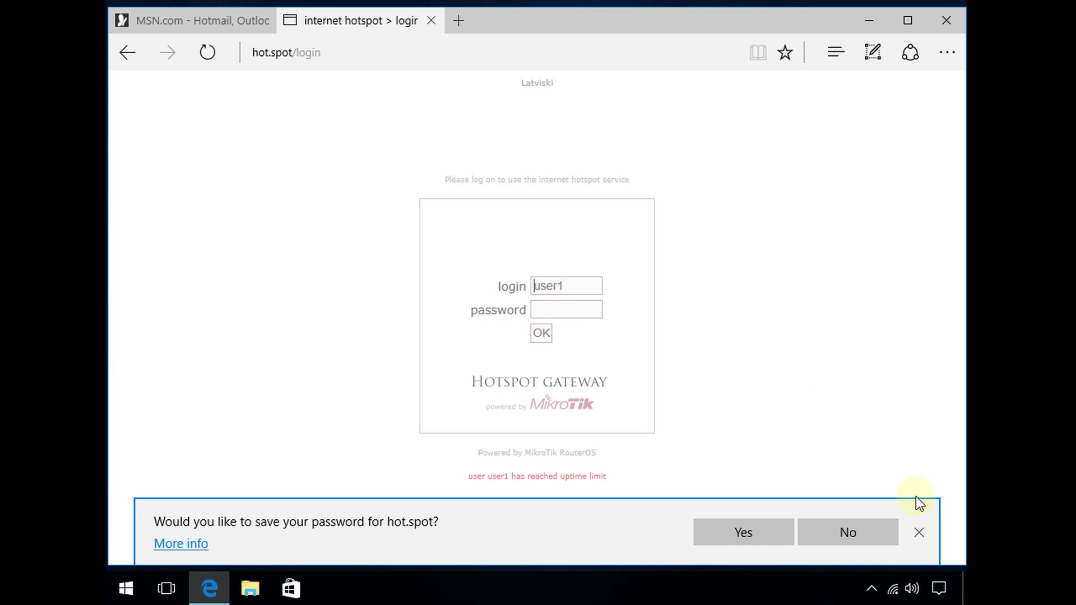
pyautogui.click(917, 534)
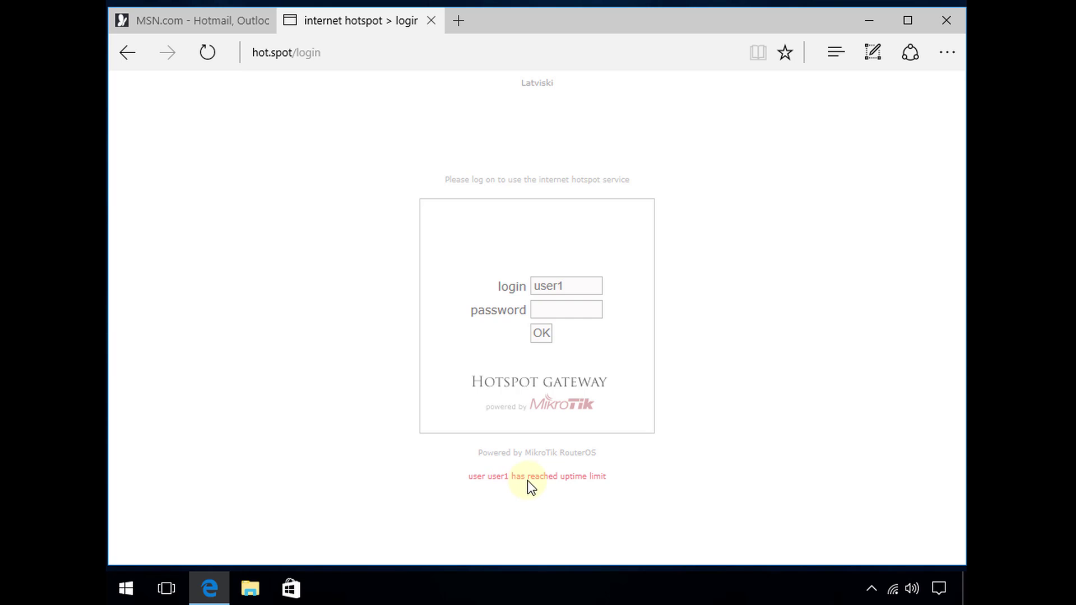
pyautogui.moveTo(592, 479); pyautogui.dragTo(478, 482)
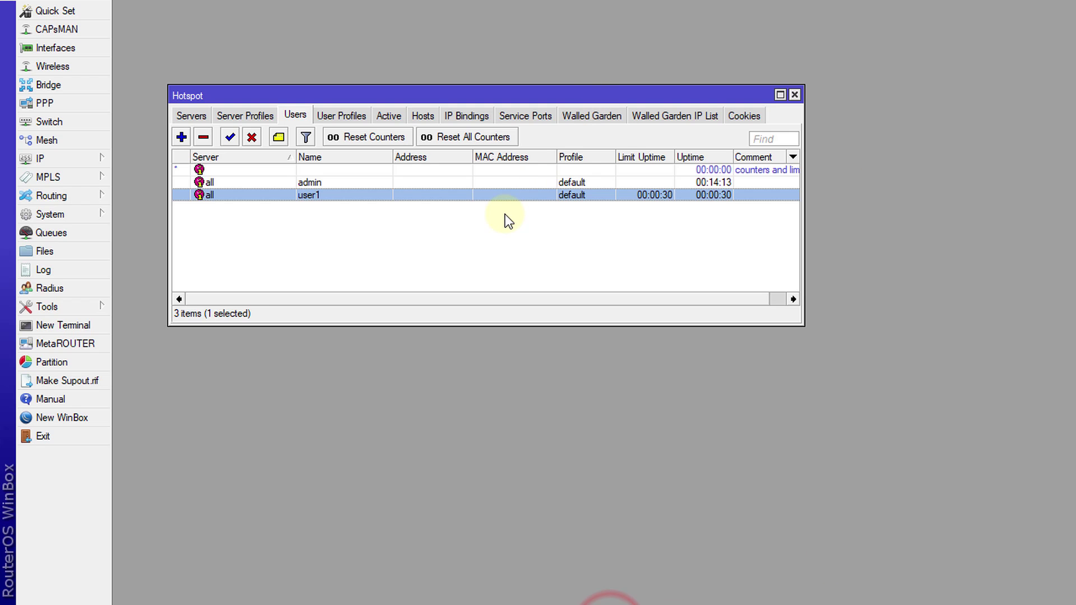
# Select user1 in the Users list and reset its uptime counter to 00:00:00.
pyautogui.click(532, 222)
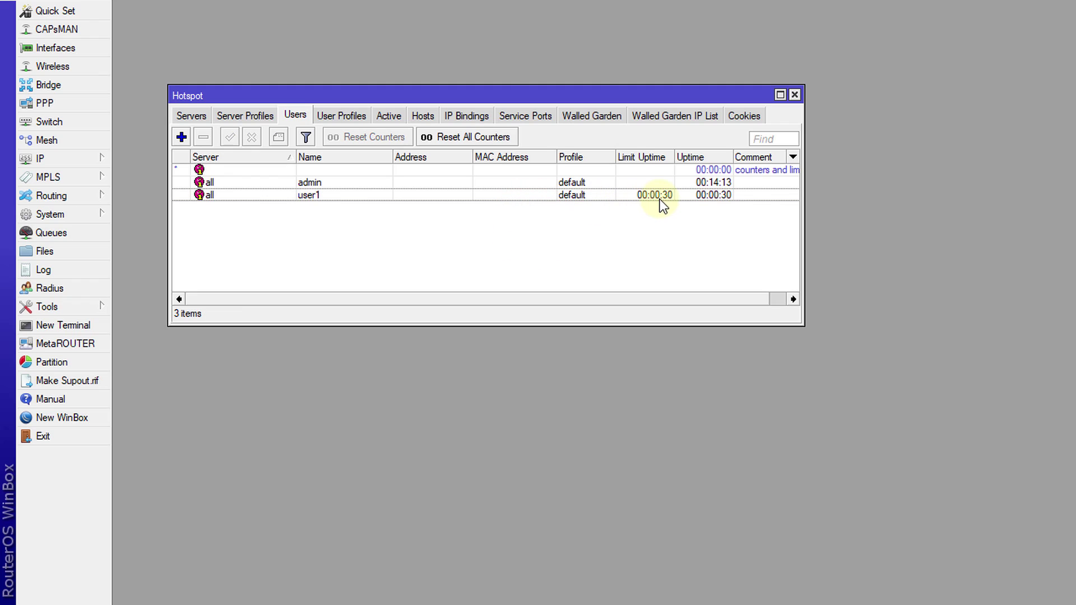
pyautogui.click(759, 195)
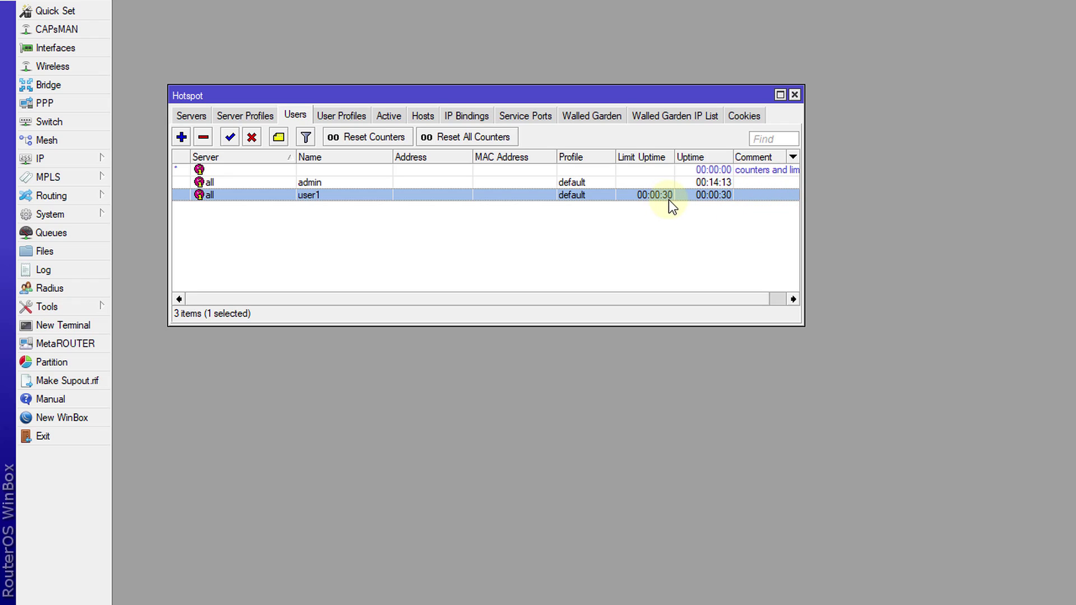
pyautogui.click(365, 136)
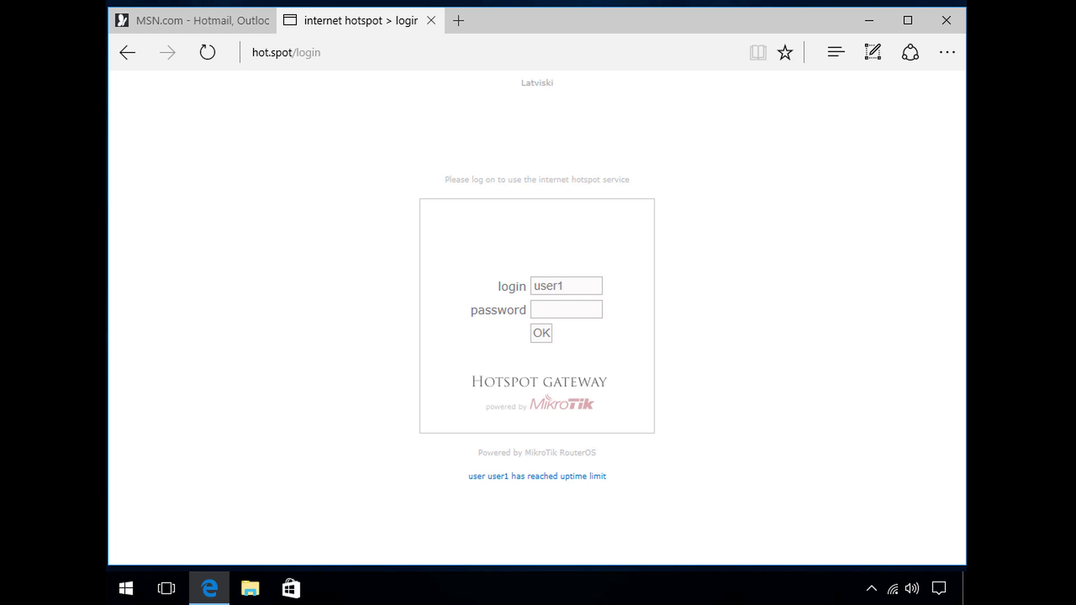
# Resubmit the hotspot login as user1 with the account password.
pyautogui.click(539, 309)
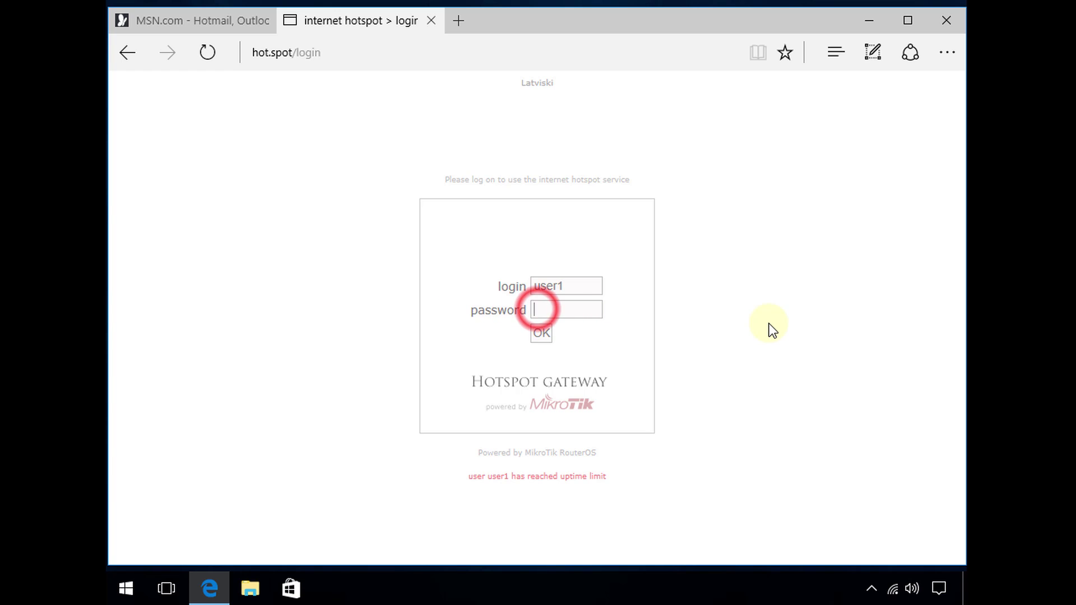
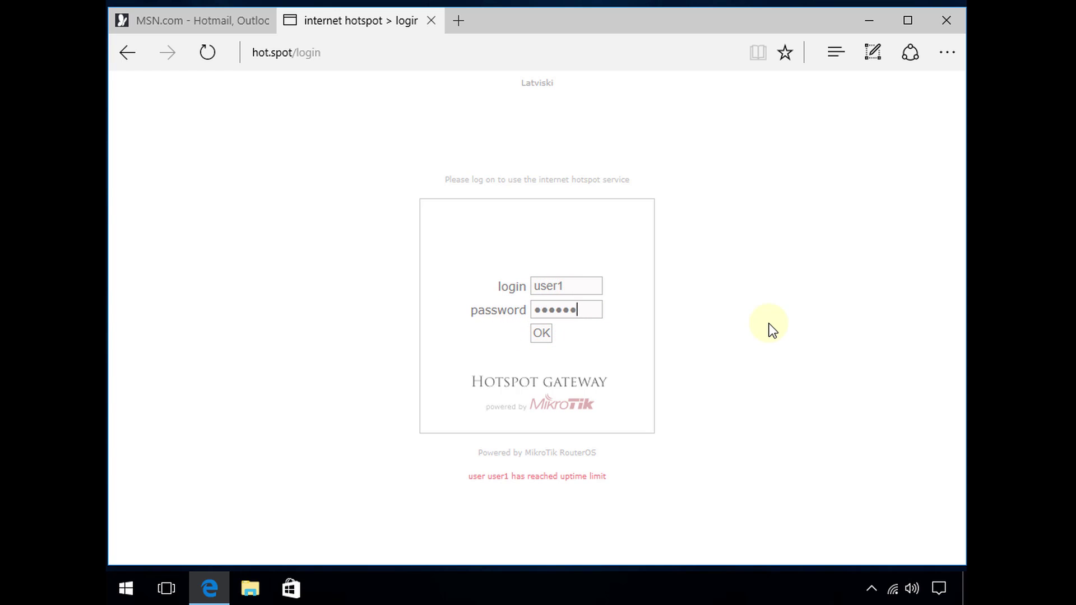
pyautogui.click(539, 334)
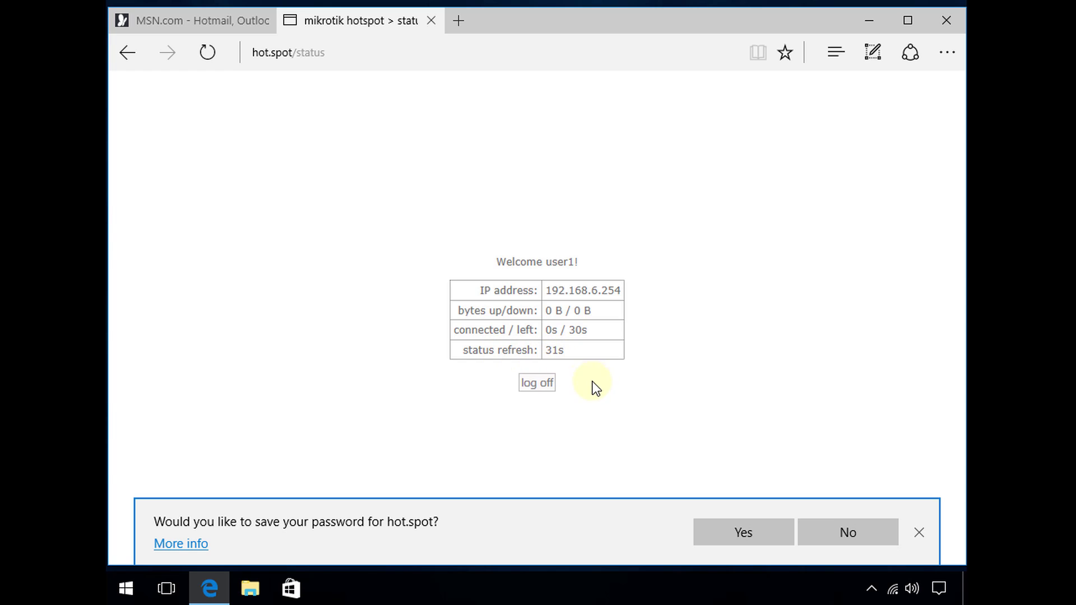
# Refresh the status page twice to reach 15s connected, 15s left, then open a new tab.
pyautogui.click(205, 51)
pyautogui.click(209, 54)
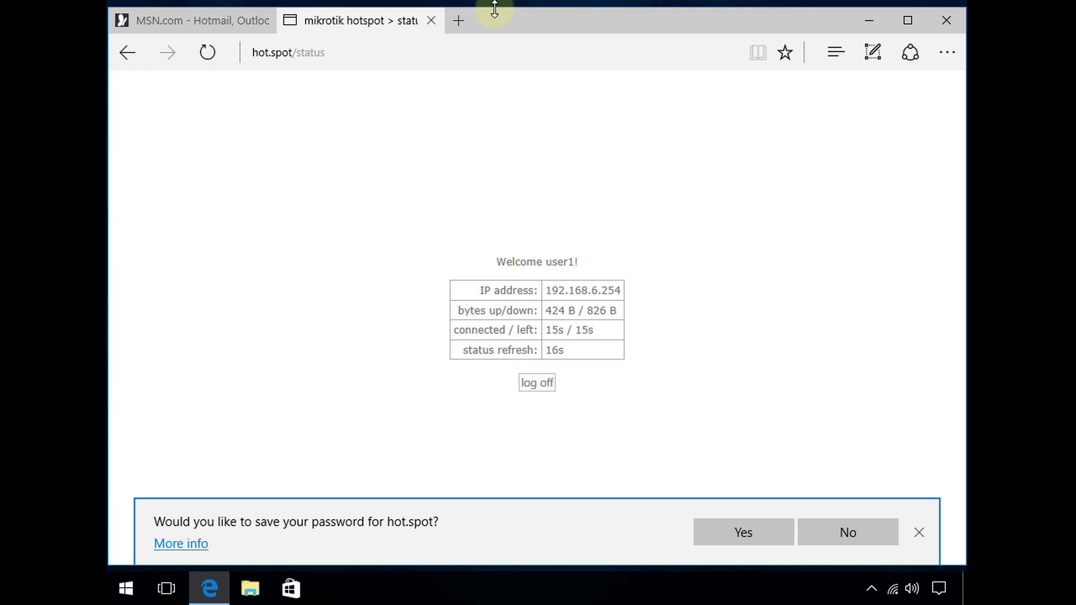
pyautogui.click(471, 21)
# Try to load youtube.com from the address bar.
pyautogui.write('y')
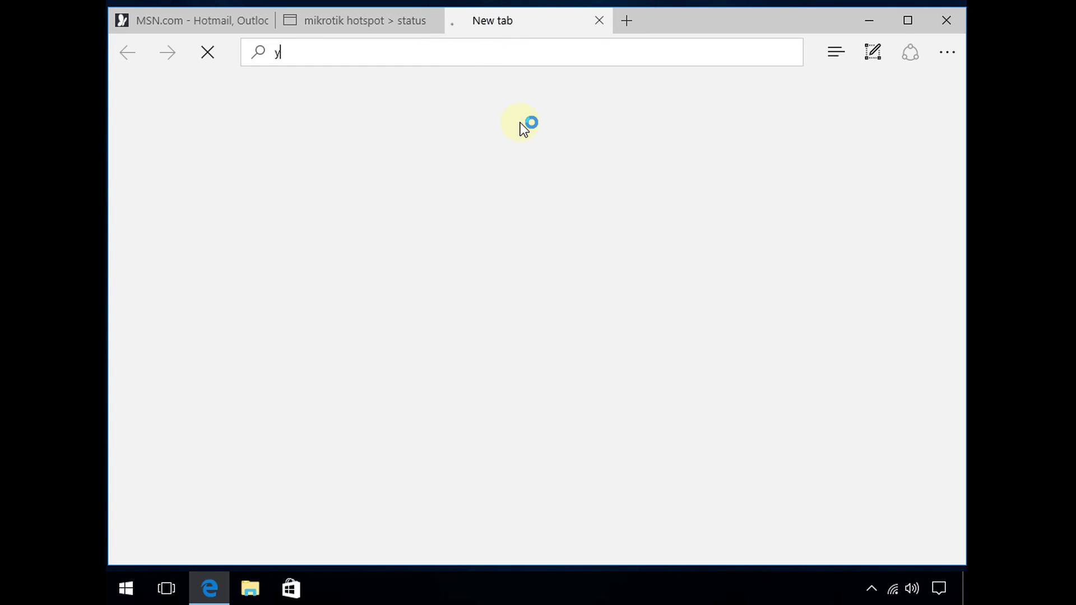
pyautogui.write('outube')
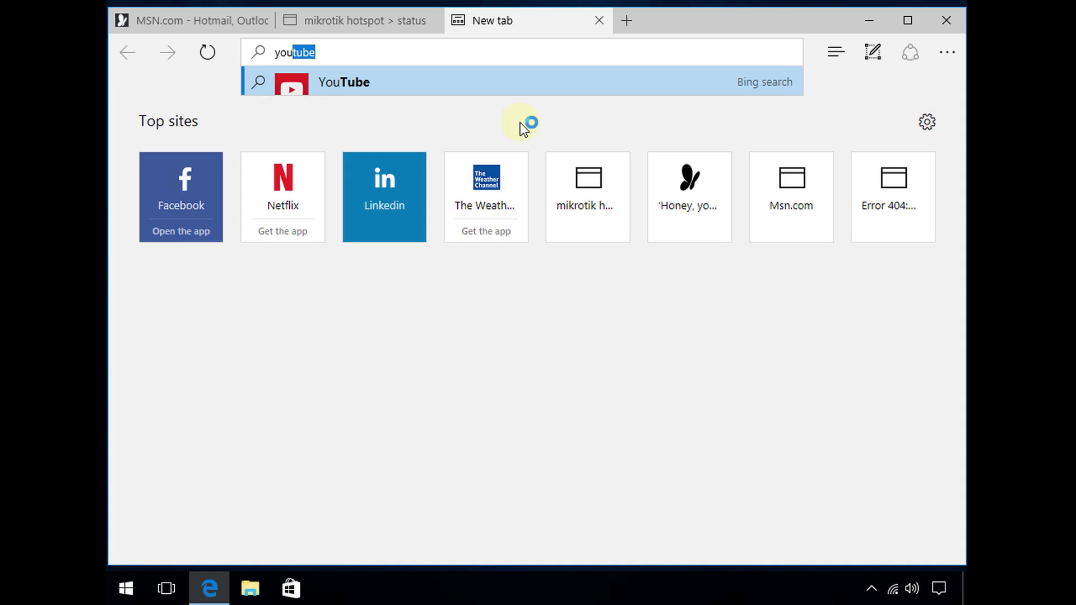
pyautogui.press('Return')
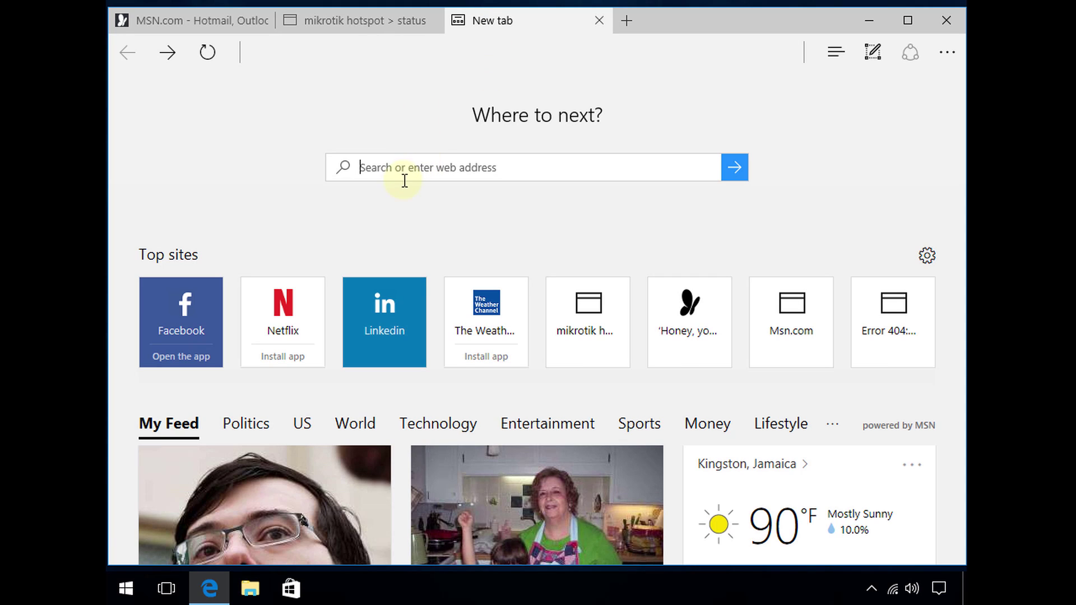
pyautogui.write('youtube')
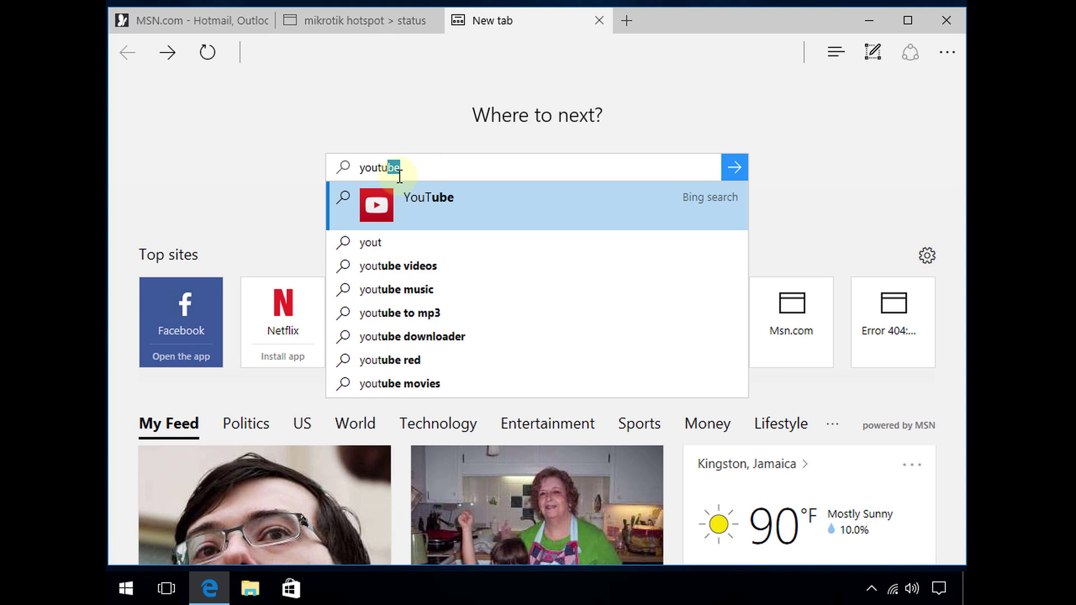
pyautogui.press('Return')
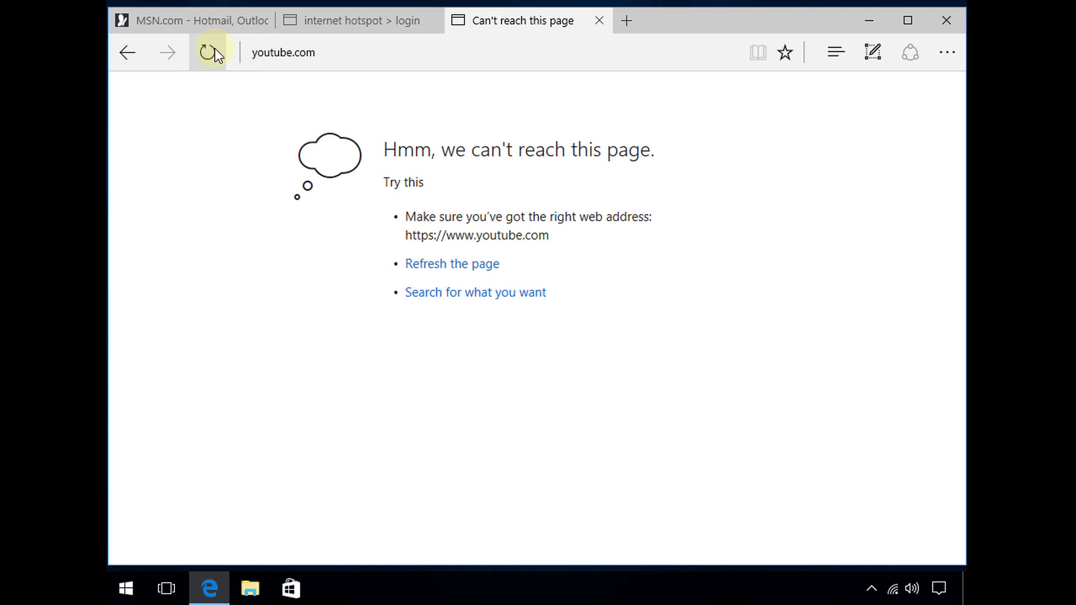
# Search for the site and reload the failed pages, which remain unreachable.
pyautogui.click(455, 293)
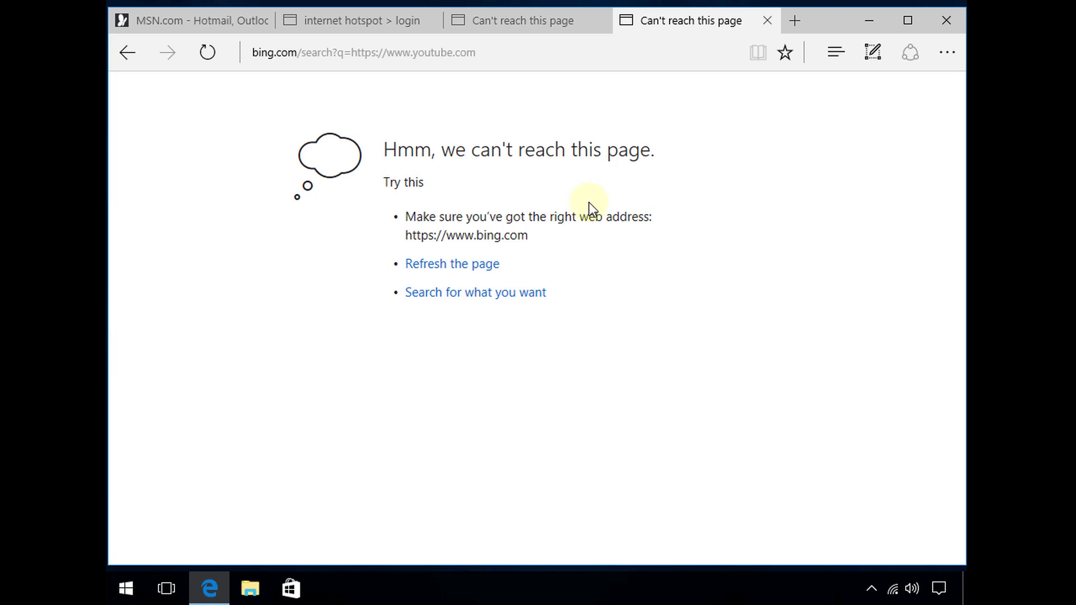
pyautogui.click(476, 264)
pyautogui.click(498, 20)
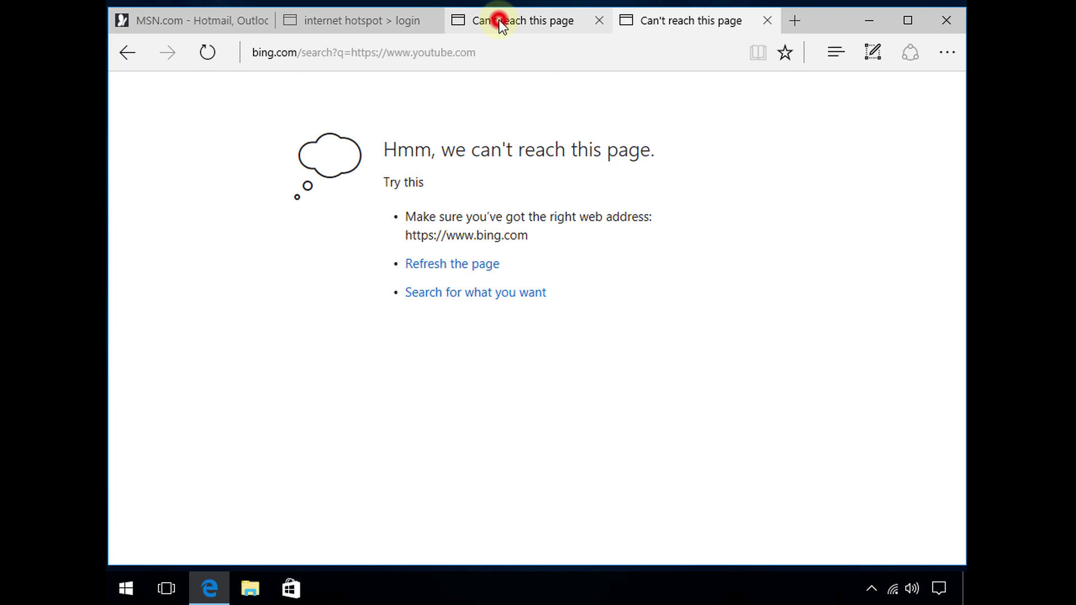
pyautogui.click(213, 60)
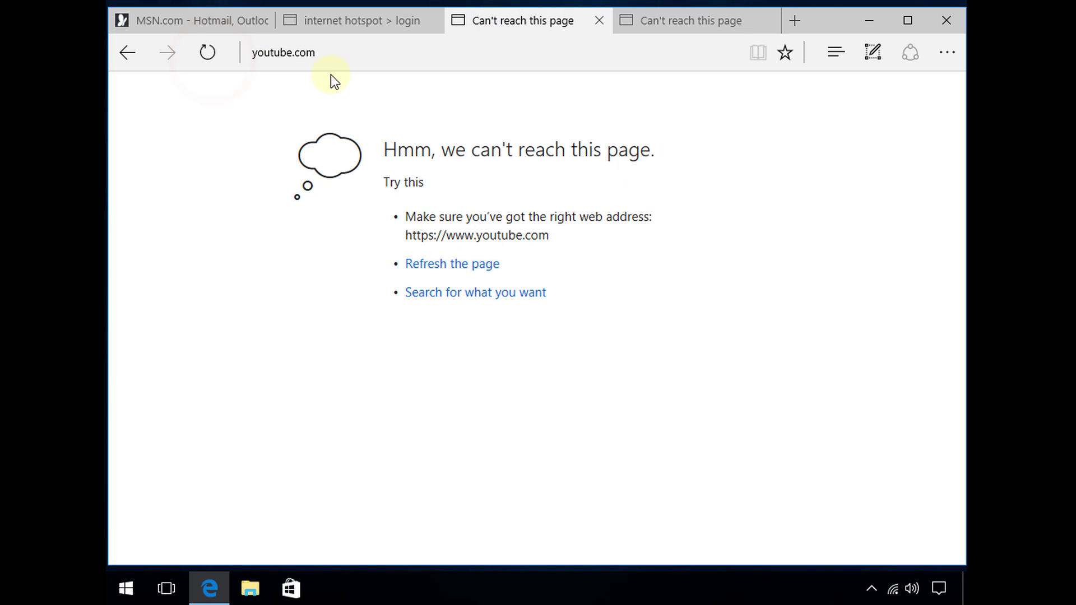
pyautogui.click(376, 23)
# Reload the hotspot login page and reset user1's uptime counter to 00:00:00.
pyautogui.click(203, 55)
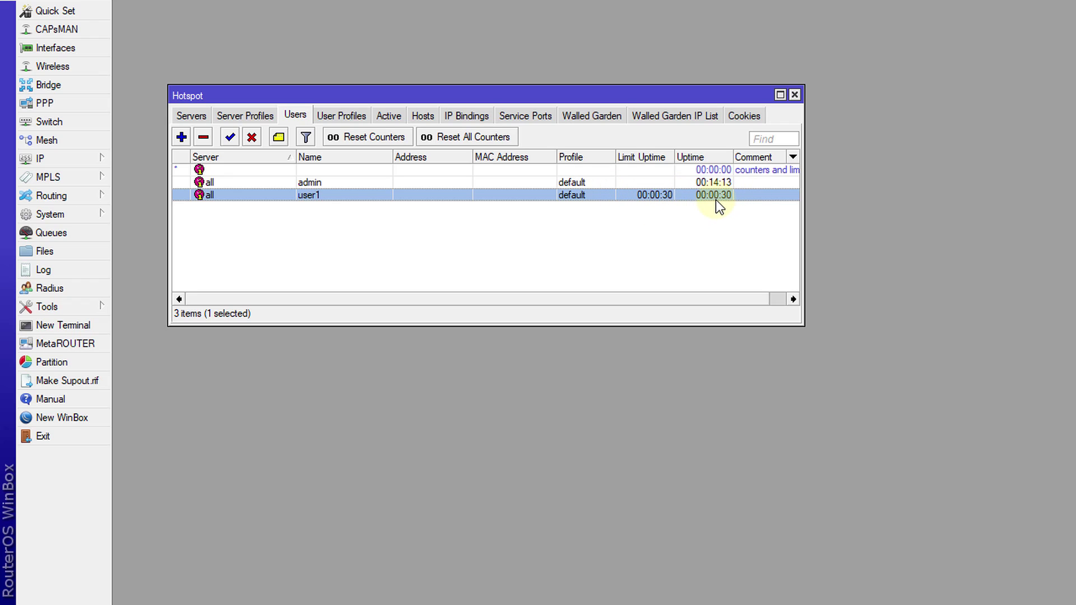
pyautogui.click(375, 139)
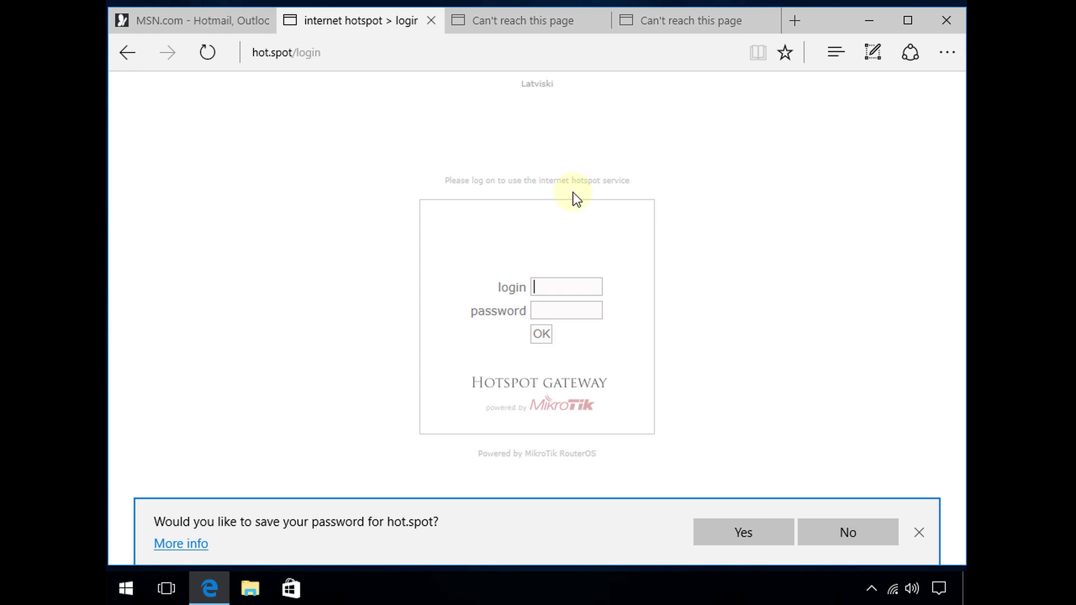
# Log in as user1 for a fresh 30 seconds, then reload the youtube.com tab.
pyautogui.write('use')
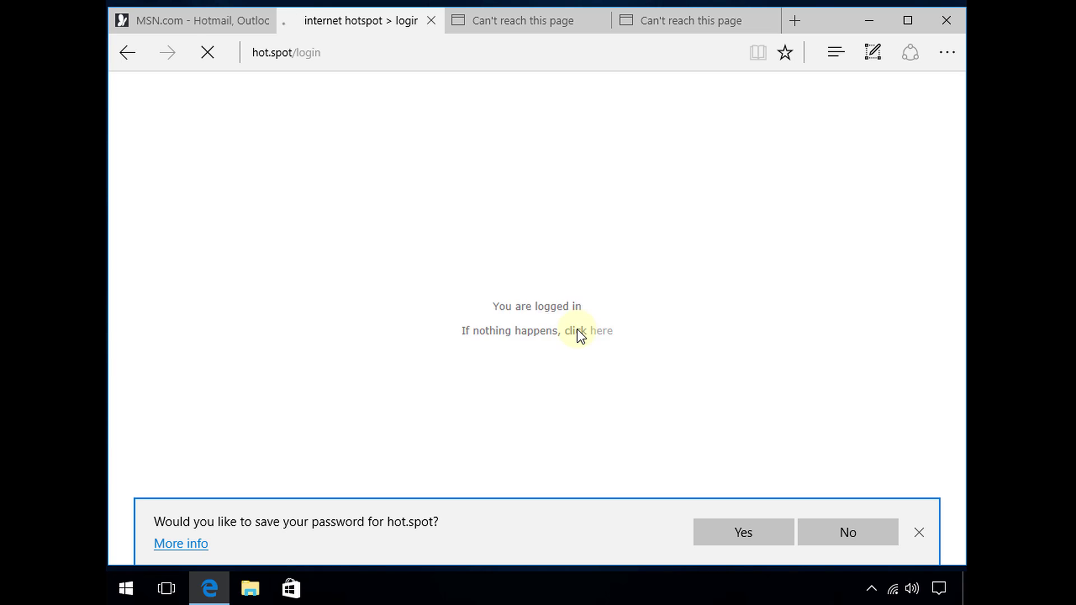
pyautogui.click(650, 20)
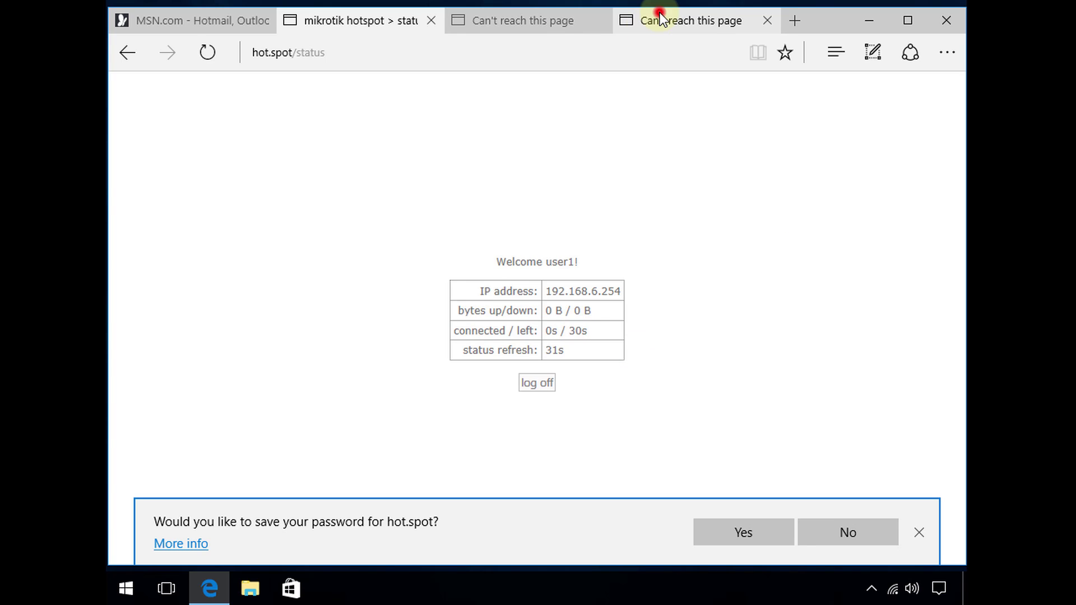
pyautogui.click(527, 20)
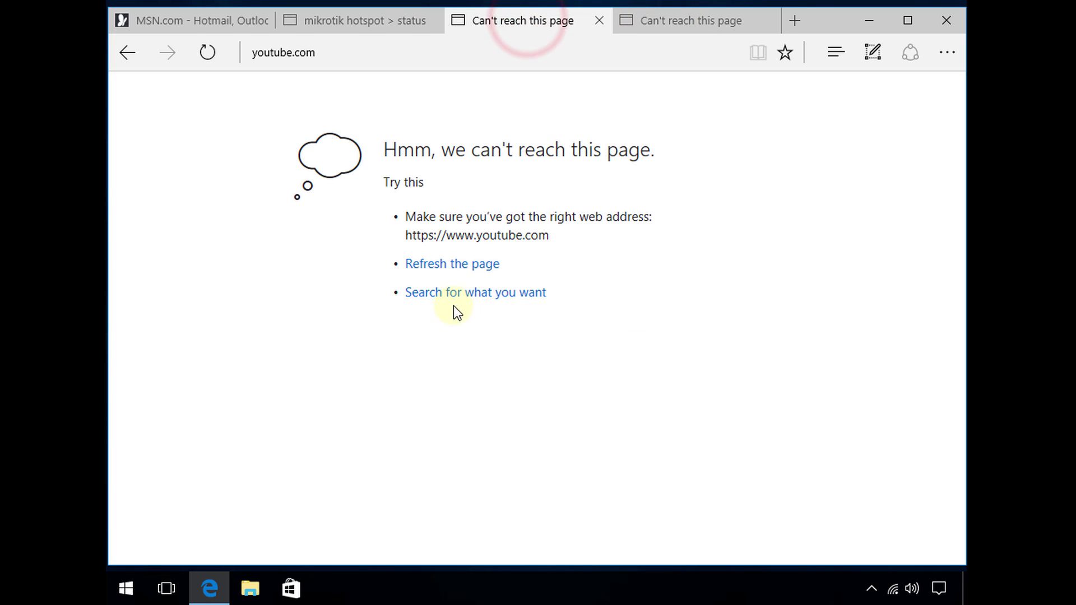
pyautogui.click(451, 265)
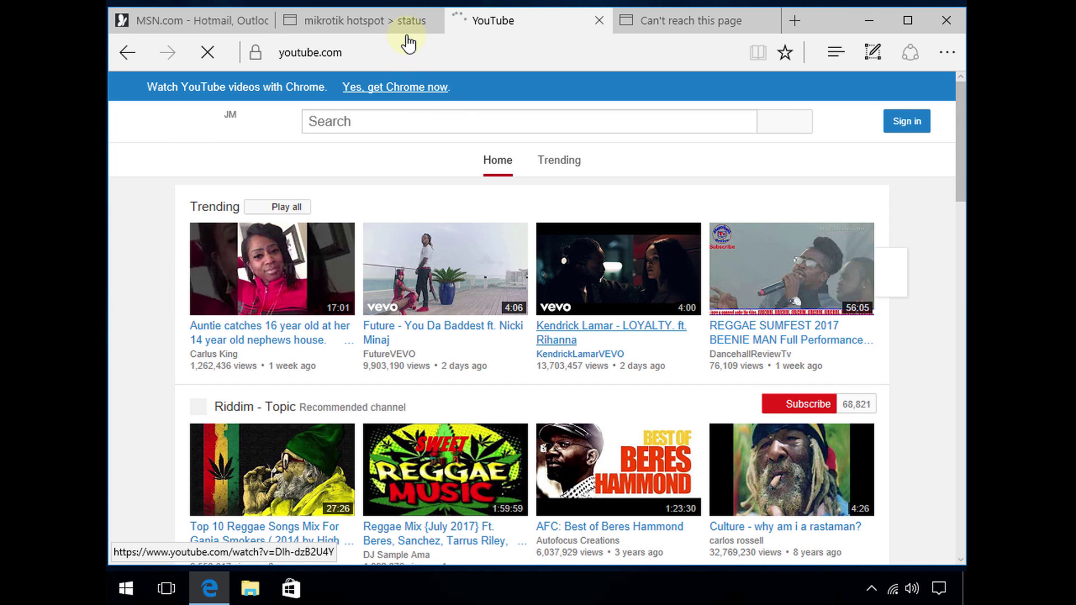
# Close the hotspot status page and start playing the Reggae Mix {July 2017} video.
pyautogui.click(406, 22)
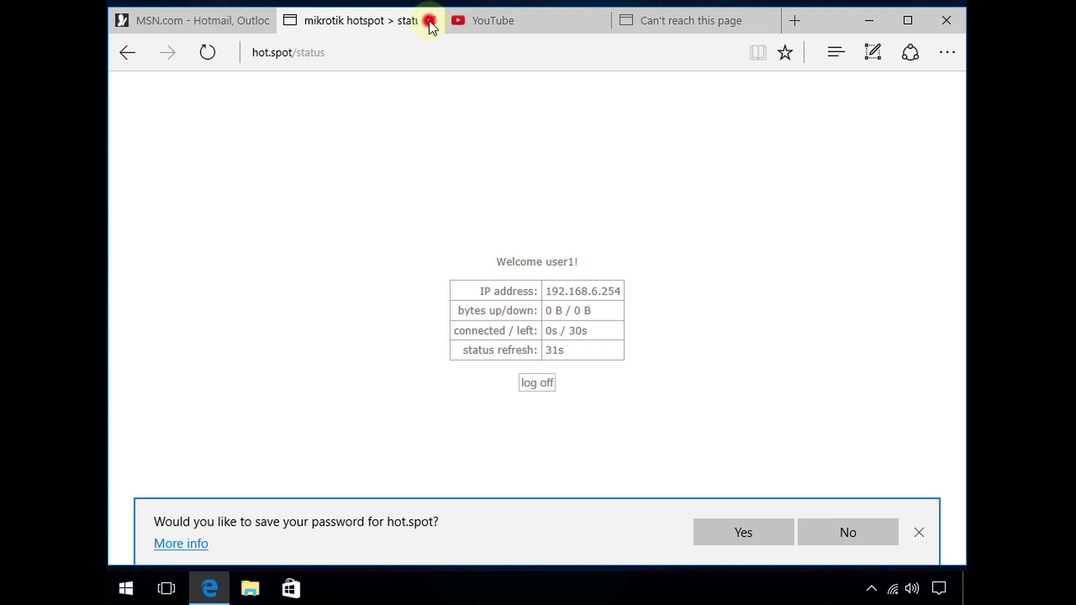
pyautogui.click(430, 20)
pyautogui.scroll(-3, 465, 333)
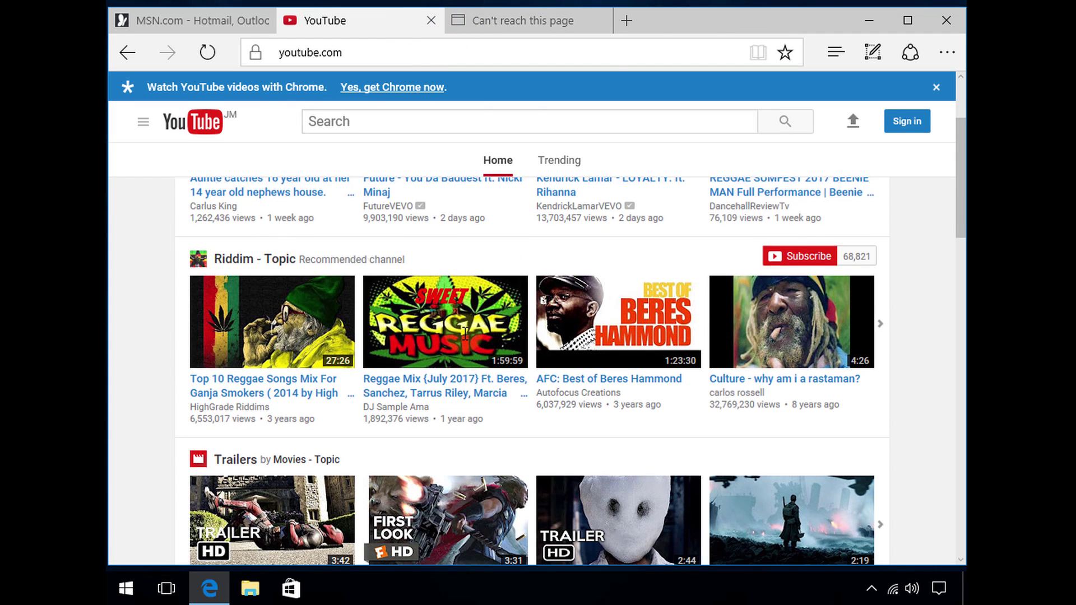
pyautogui.click(423, 308)
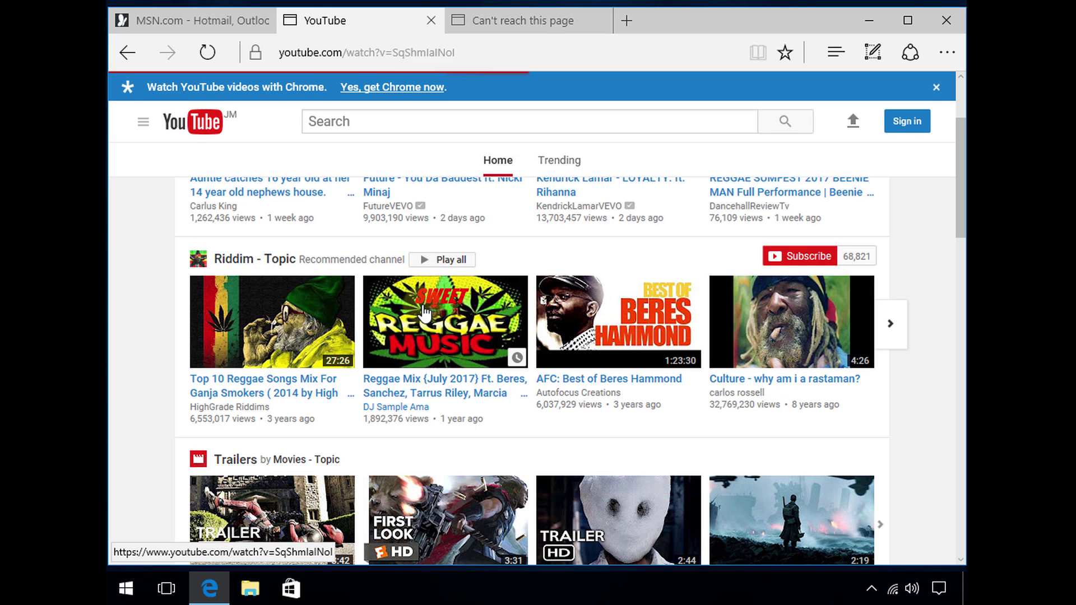
pyautogui.click(424, 312)
# Mute the playing video and reload its page to test access.
pyautogui.scroll(-4, 443, 317)
pyautogui.scroll(2, 336, 324)
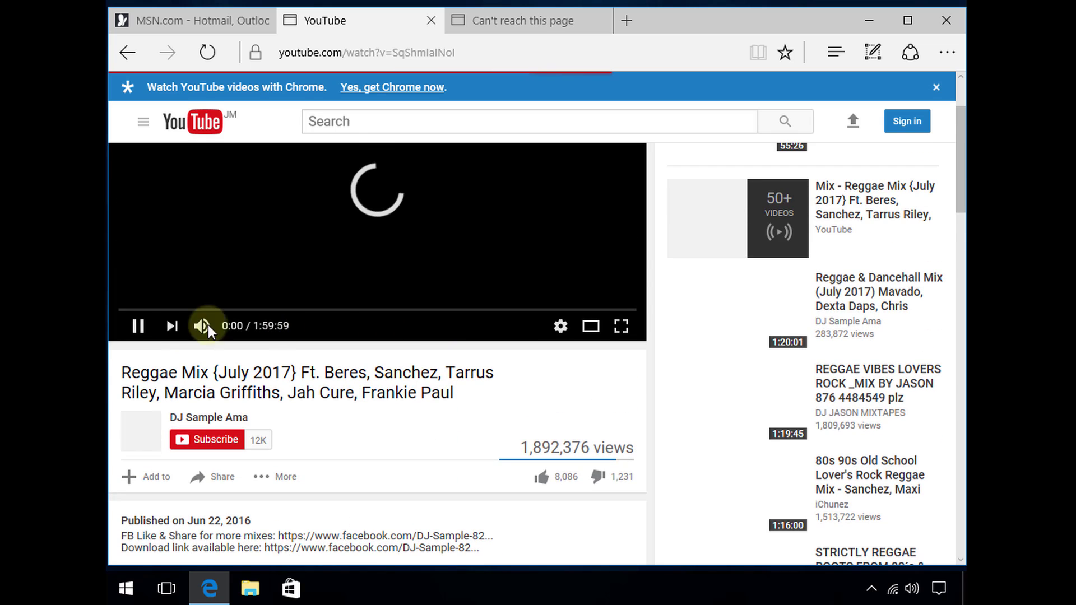
pyautogui.click(199, 327)
pyautogui.scroll(2, 645, 395)
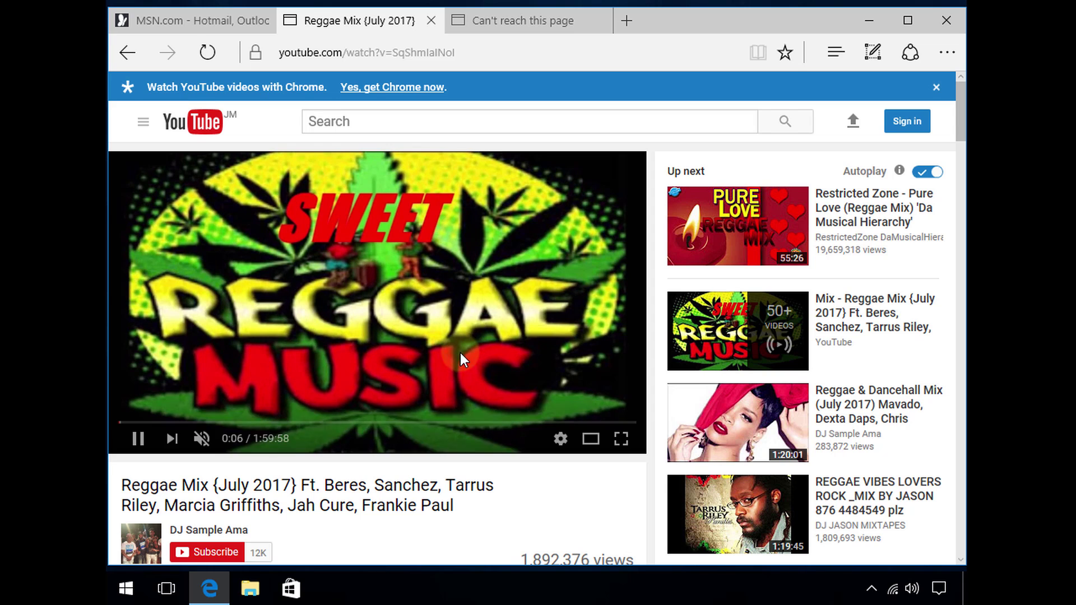
pyautogui.click(523, 61)
pyautogui.press('Return')
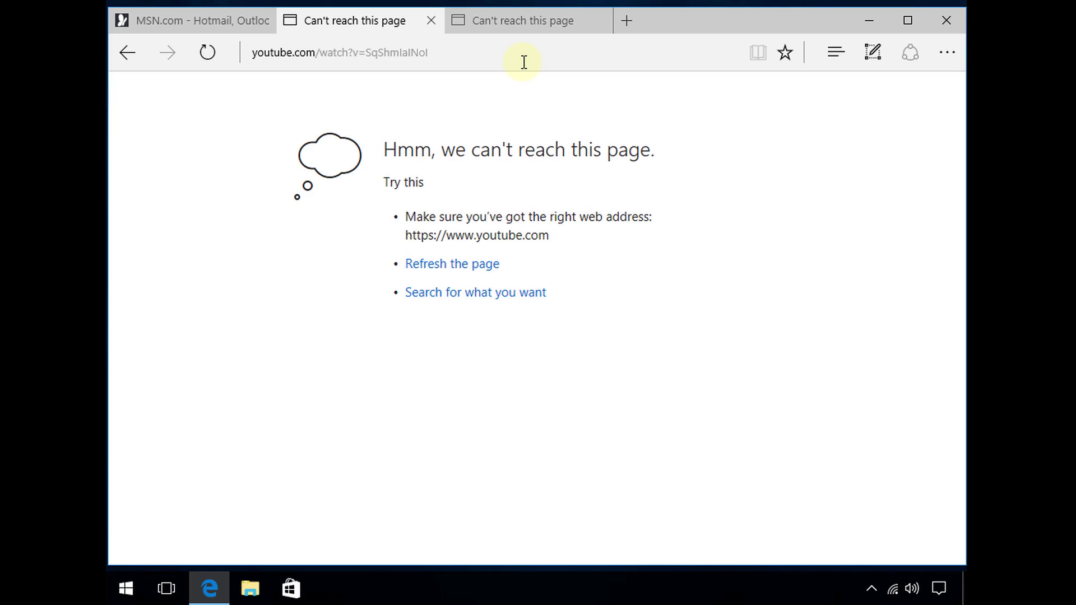
# In the third tab, load 192.168.6.1/status, which redirects to the hot.spot login page.
pyautogui.click(502, 21)
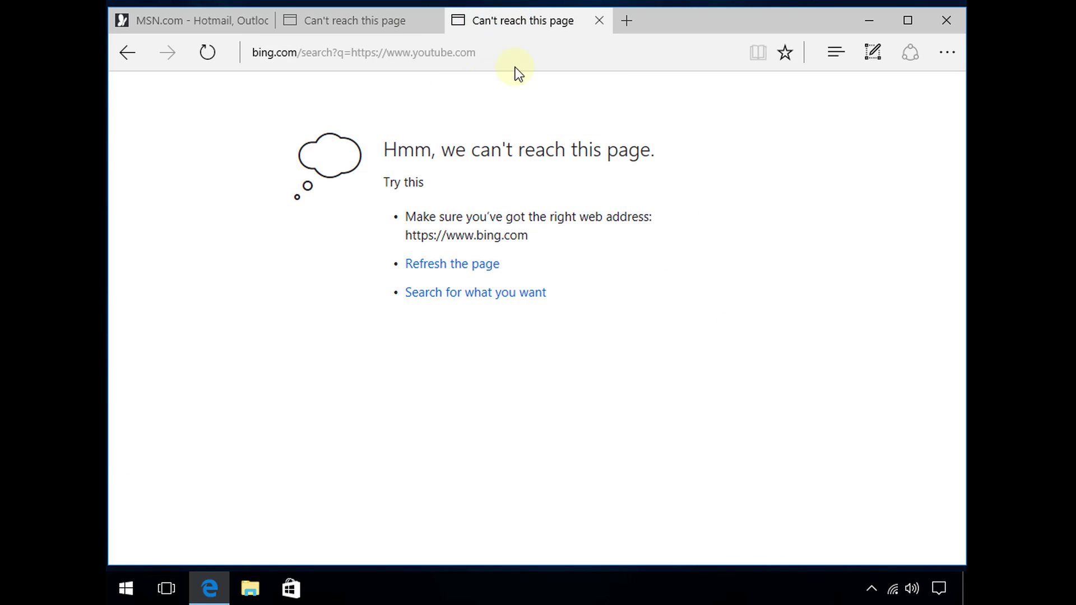
pyautogui.click(215, 58)
pyautogui.click(507, 48)
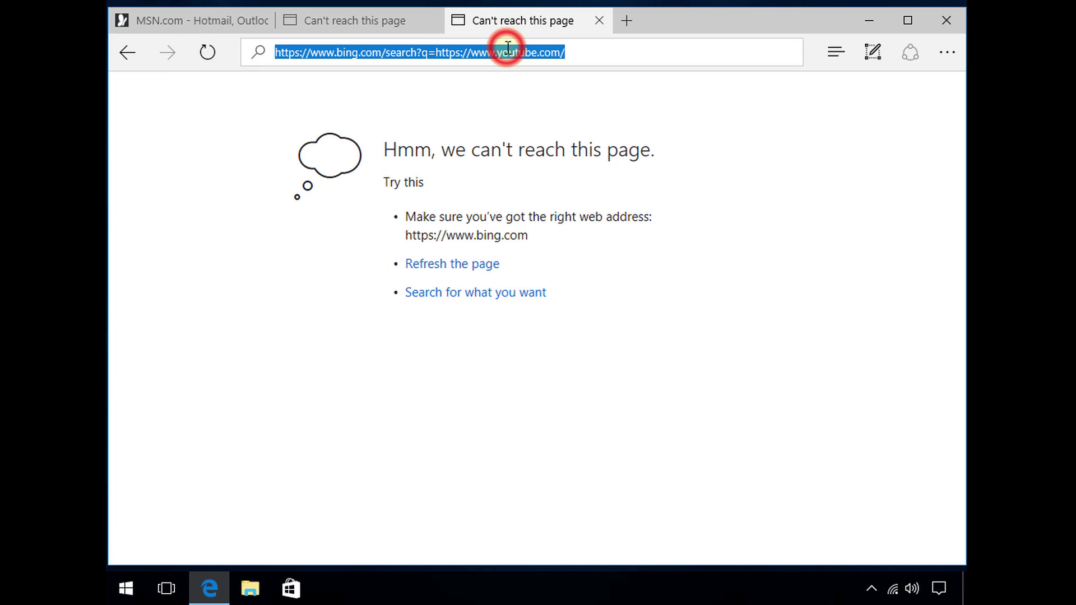
pyautogui.write('192.168.6.1/')
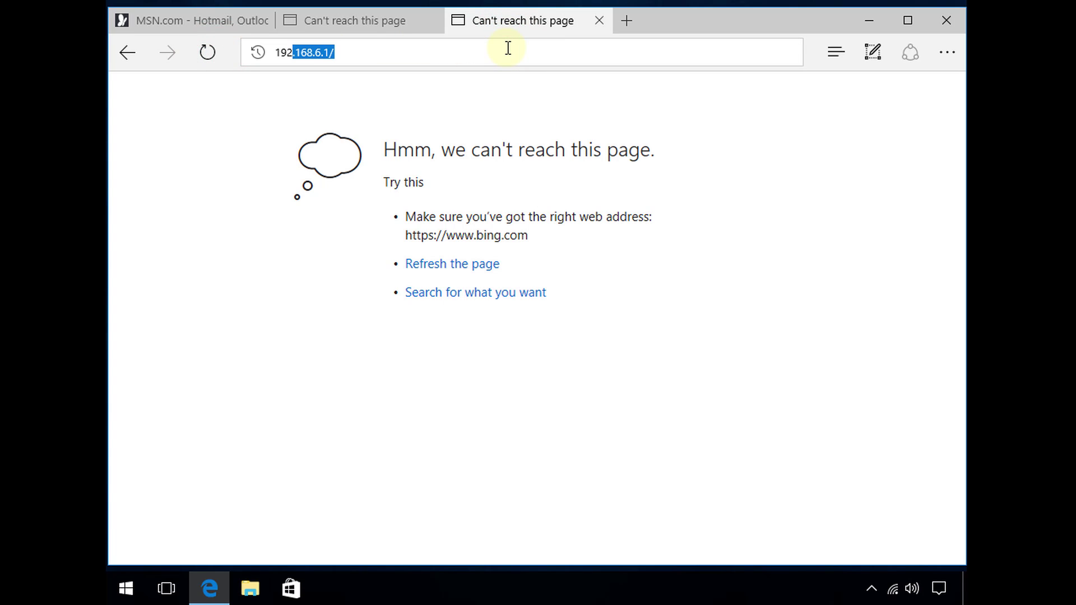
pyautogui.press('Down')
pyautogui.press('Return')
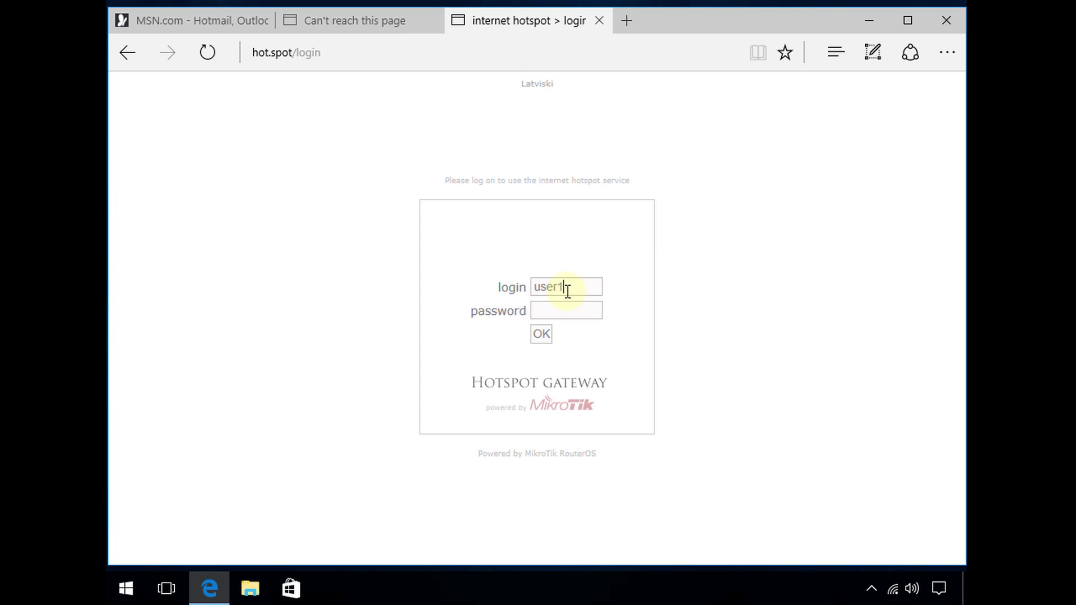
# Submit user1 with its password and get the 'user user1 has reached uptime limit' error.
pyautogui.click(575, 315)
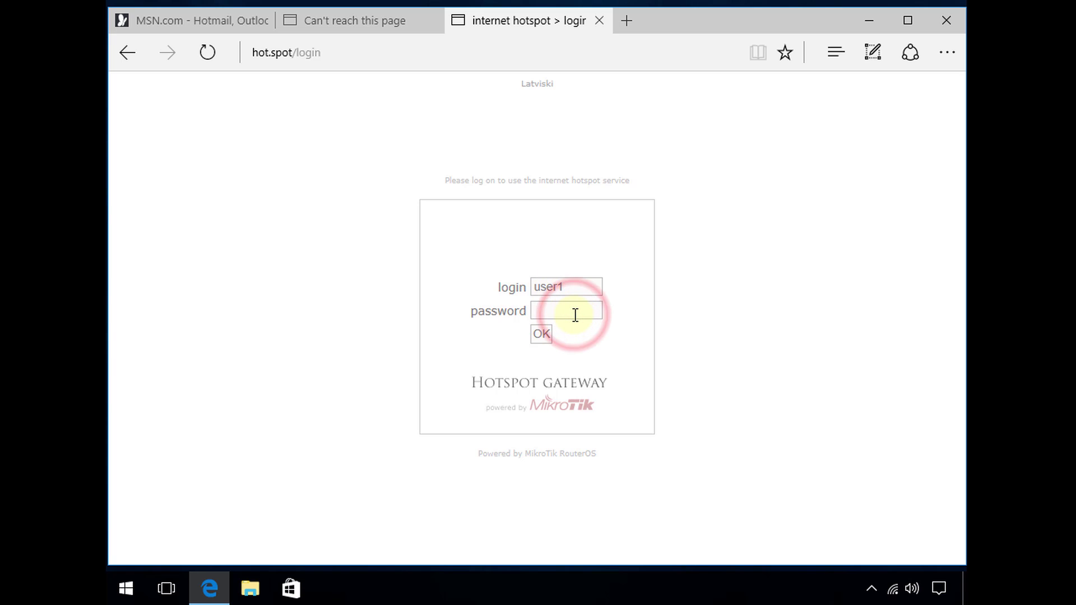
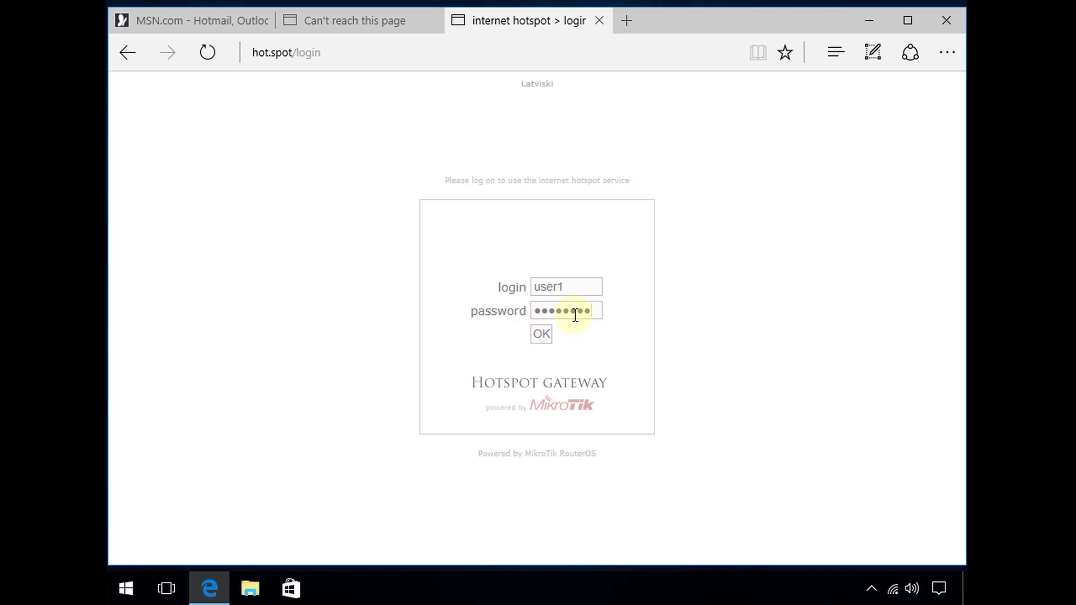
pyautogui.press('Return')
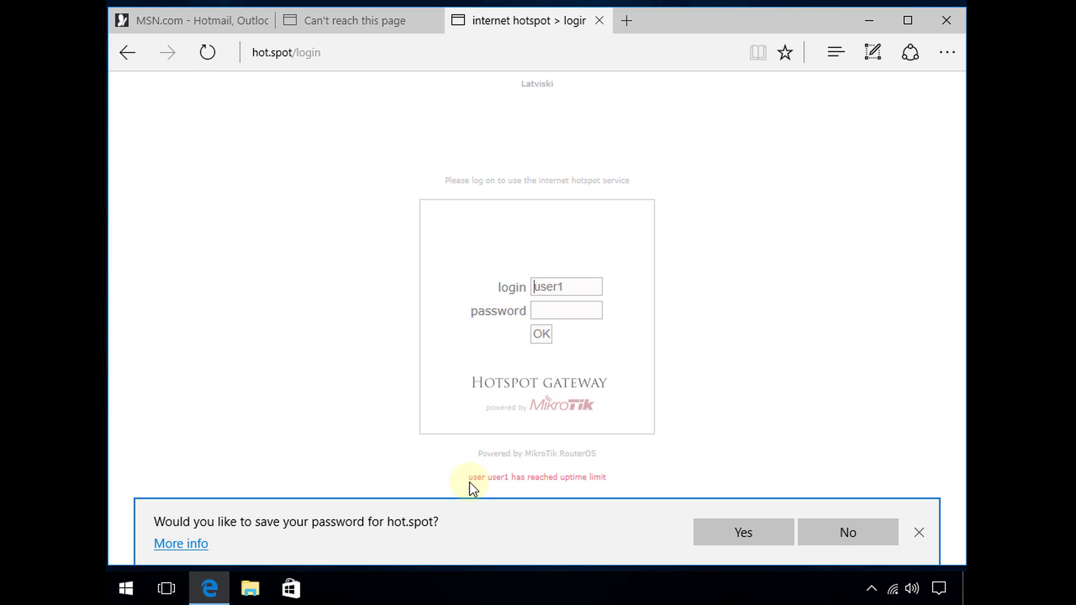
pyautogui.click(468, 481)
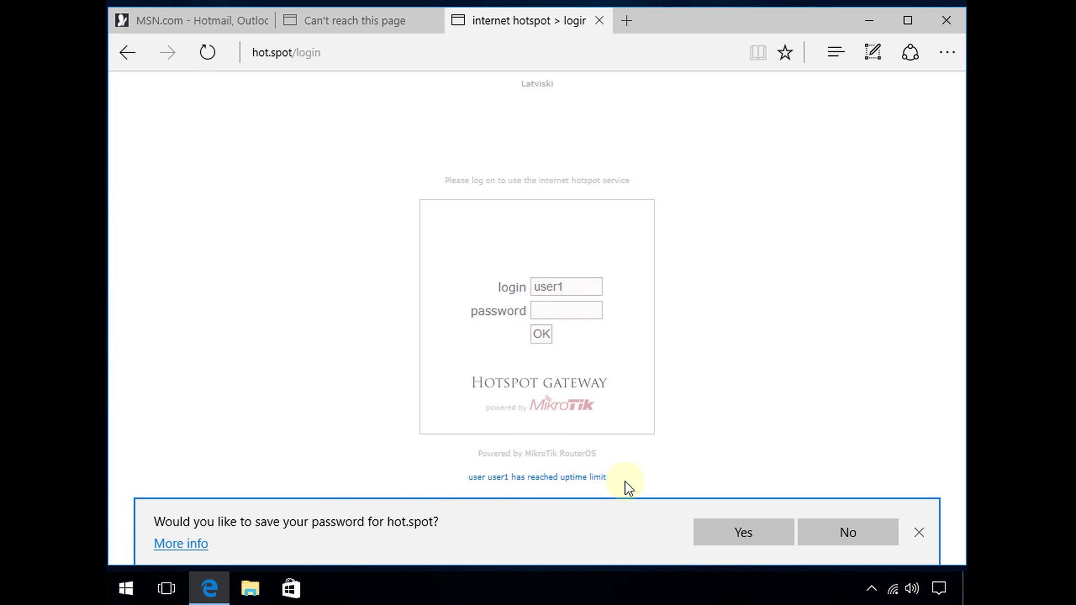
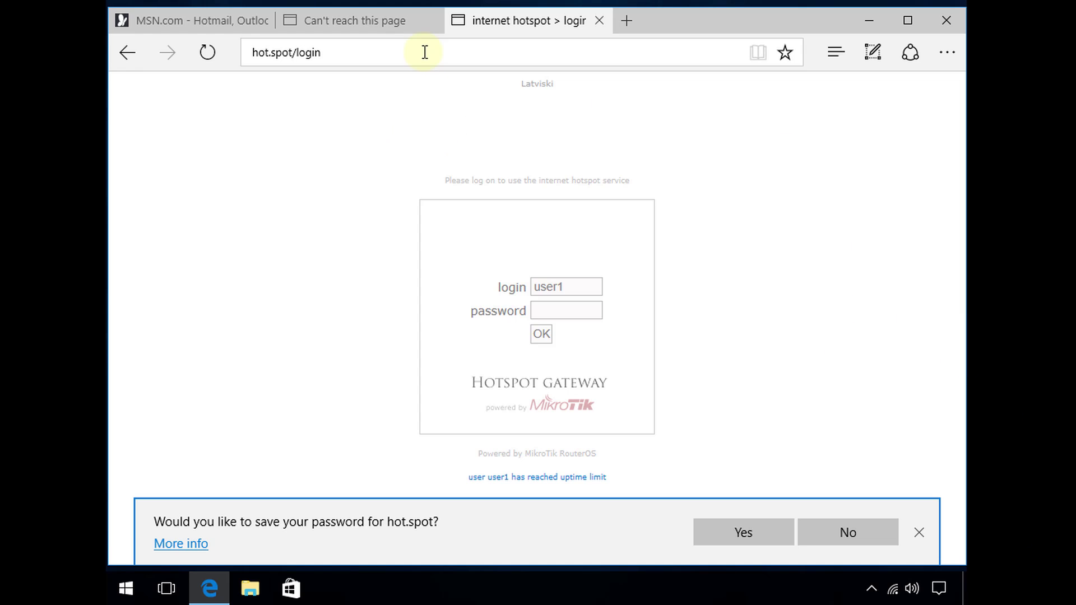
# Clear the leftover username from the login field and close the error and MSN tabs.
pyautogui.doubleClick(583, 285)
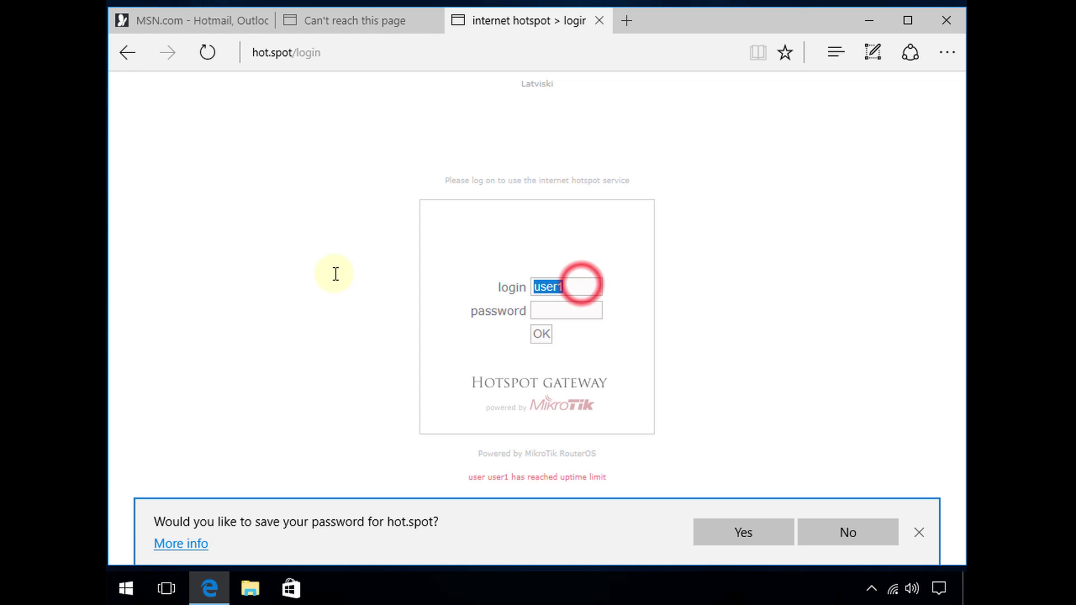
pyautogui.press('BackSpace')
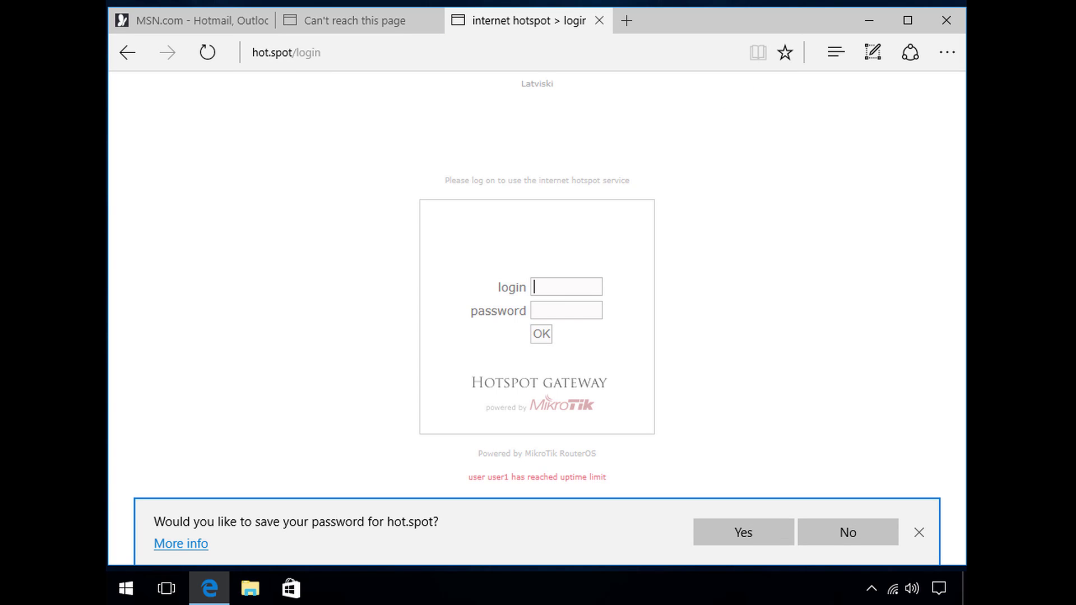
pyautogui.click(432, 20)
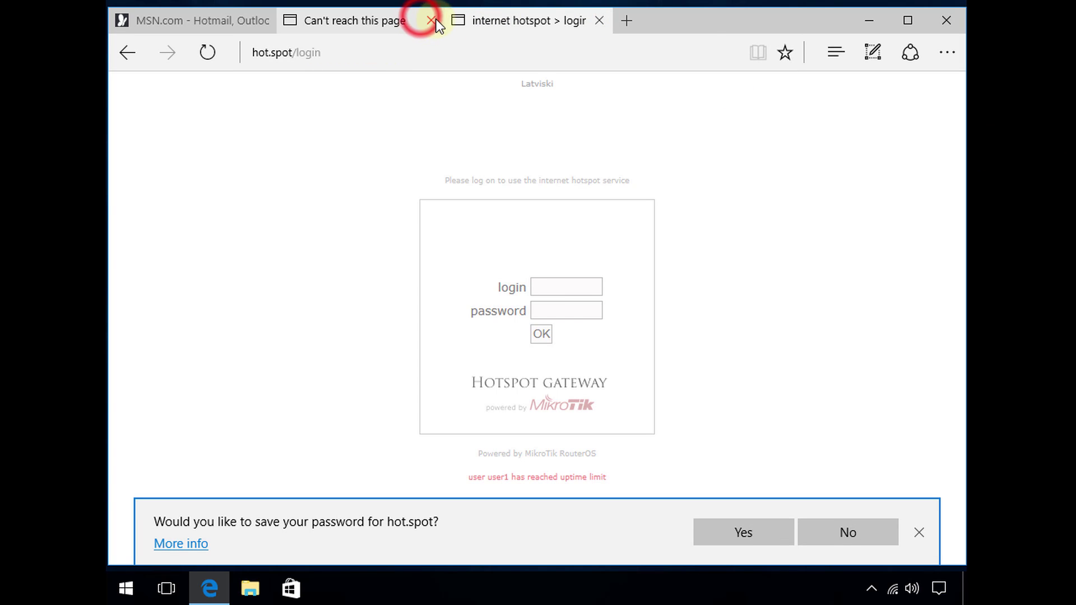
pyautogui.click(261, 20)
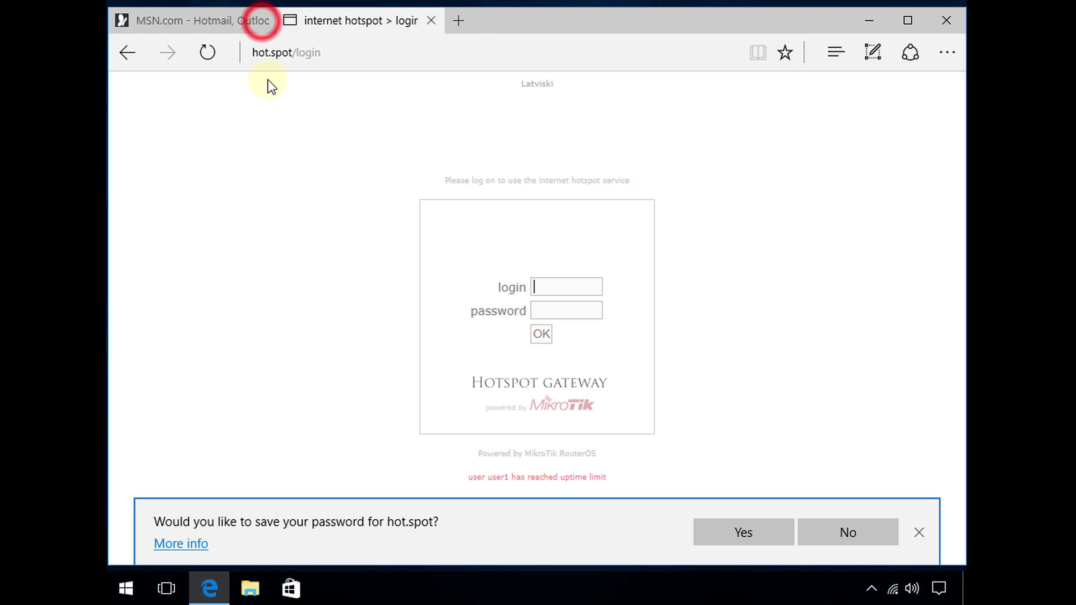
# Load the User Manager sign-in page at 192.168.7.1/userman.
pyautogui.click(348, 60)
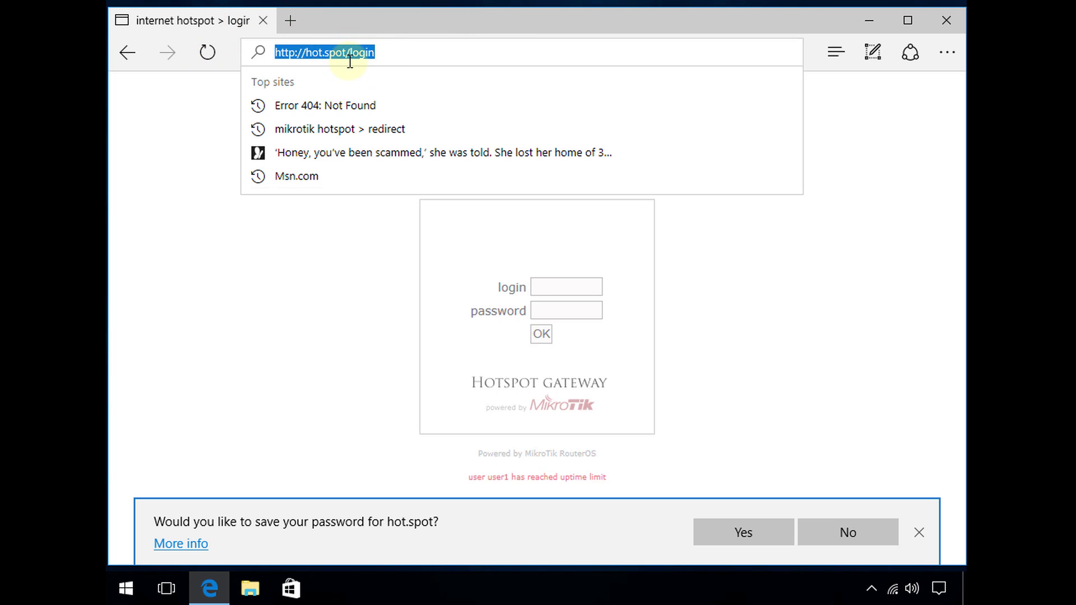
pyautogui.write('http://192.168.7.1/userman')
pyautogui.press('Return')
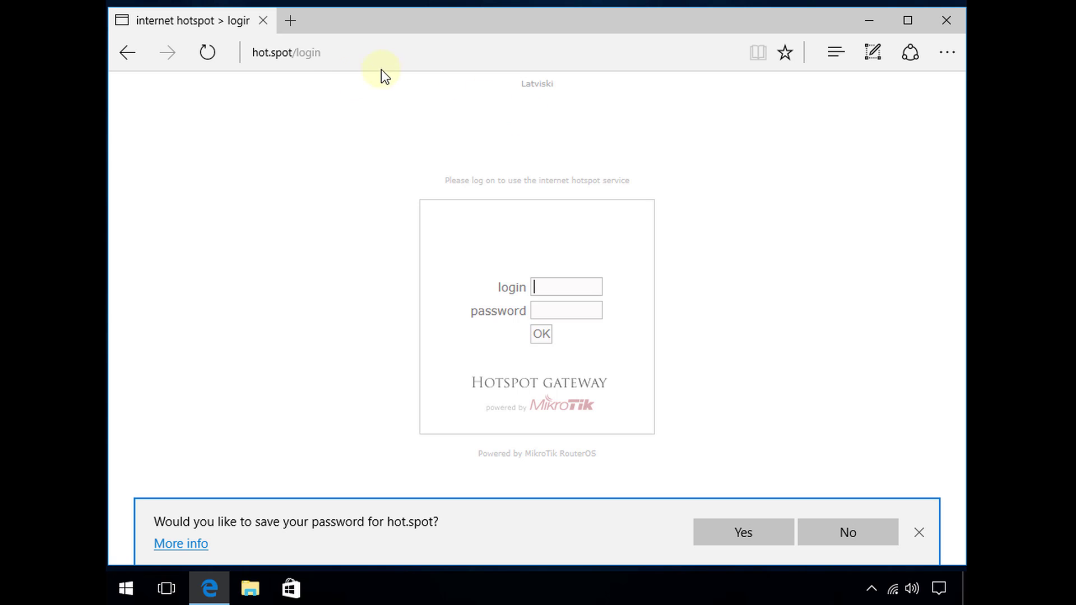
pyautogui.click(457, 56)
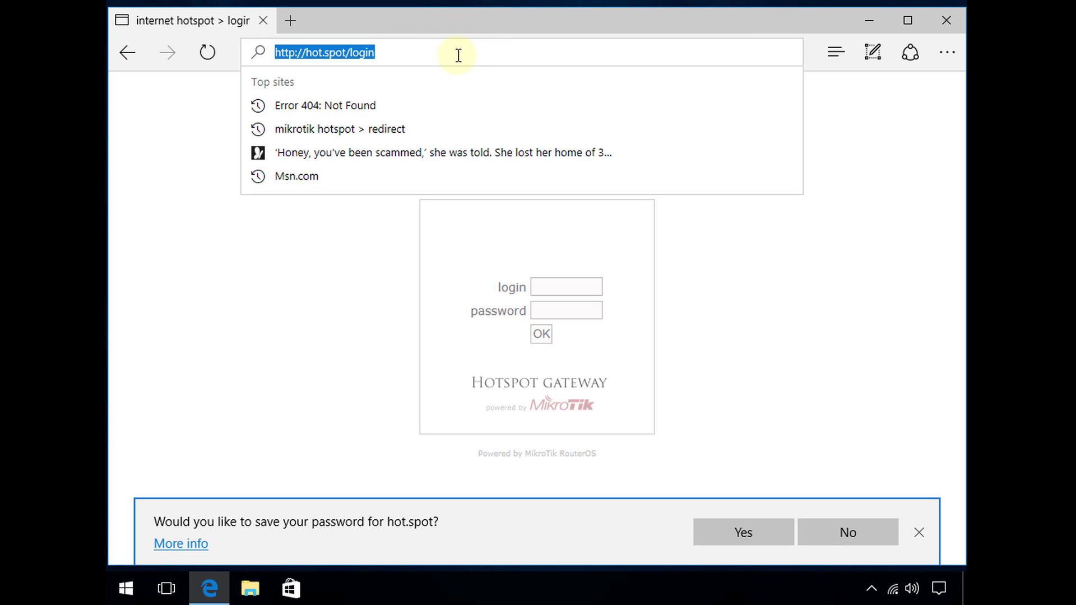
pyautogui.write('http://192.168.7.1/userman')
pyautogui.press('Return')
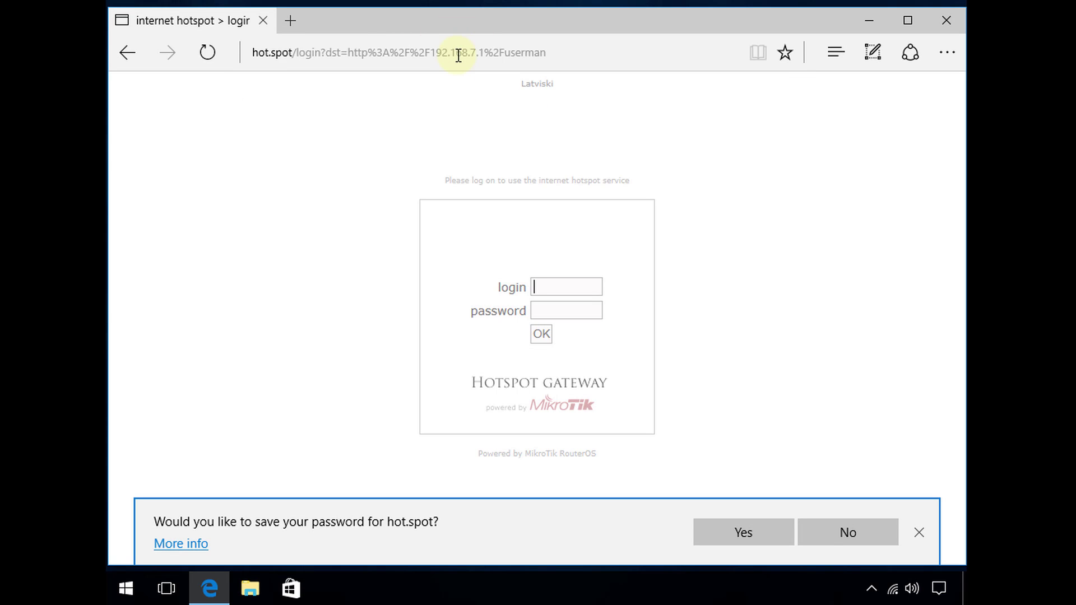
pyautogui.click(584, 290)
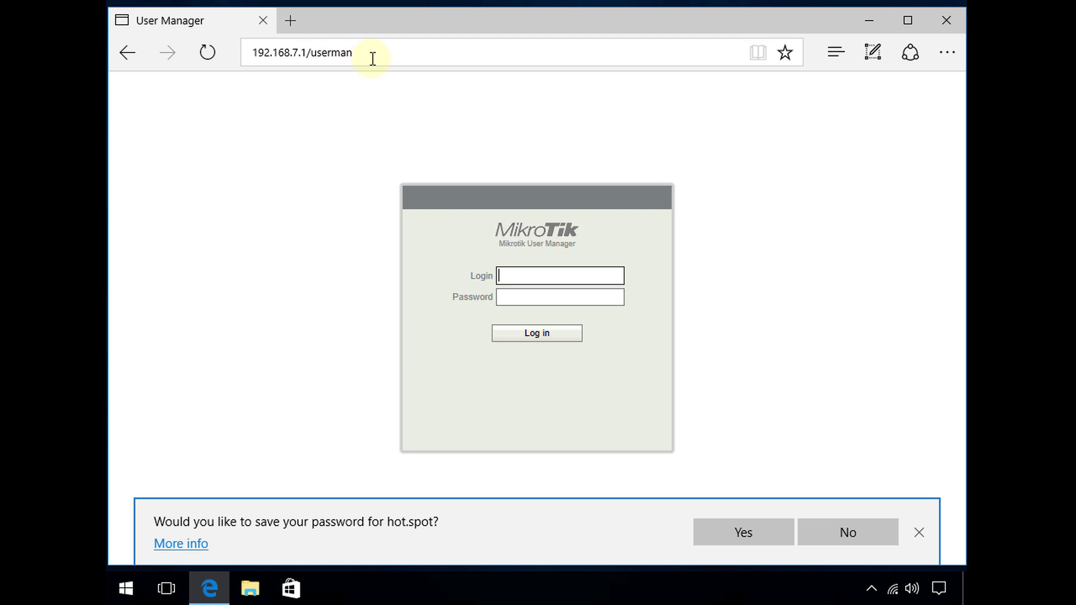
# Log in as admin, dismiss the save-password and pop-up prompts, and review user test's details.
pyautogui.click(570, 303)
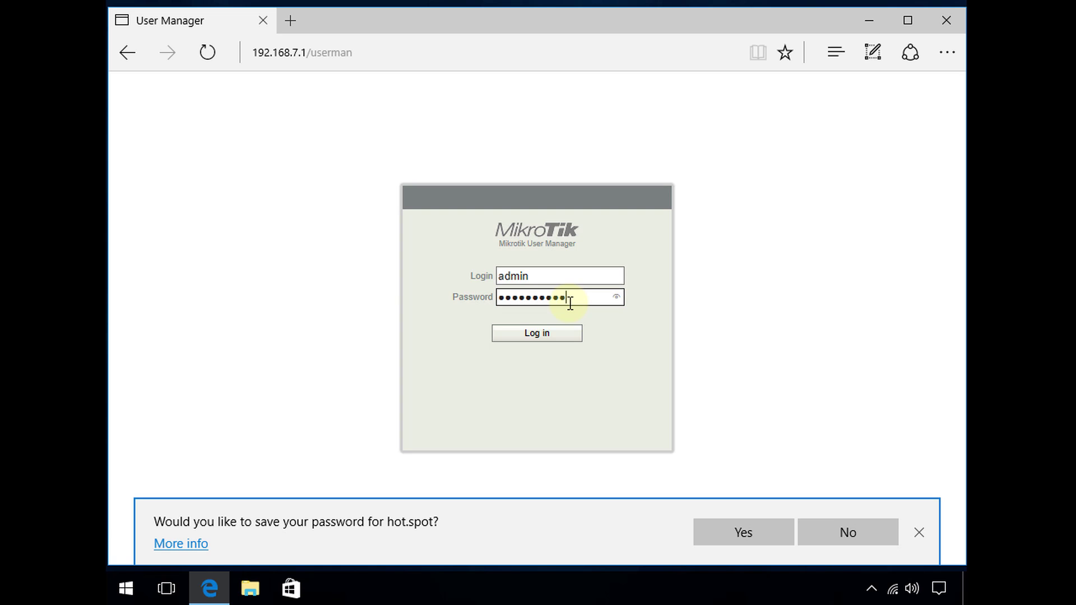
pyautogui.click(545, 335)
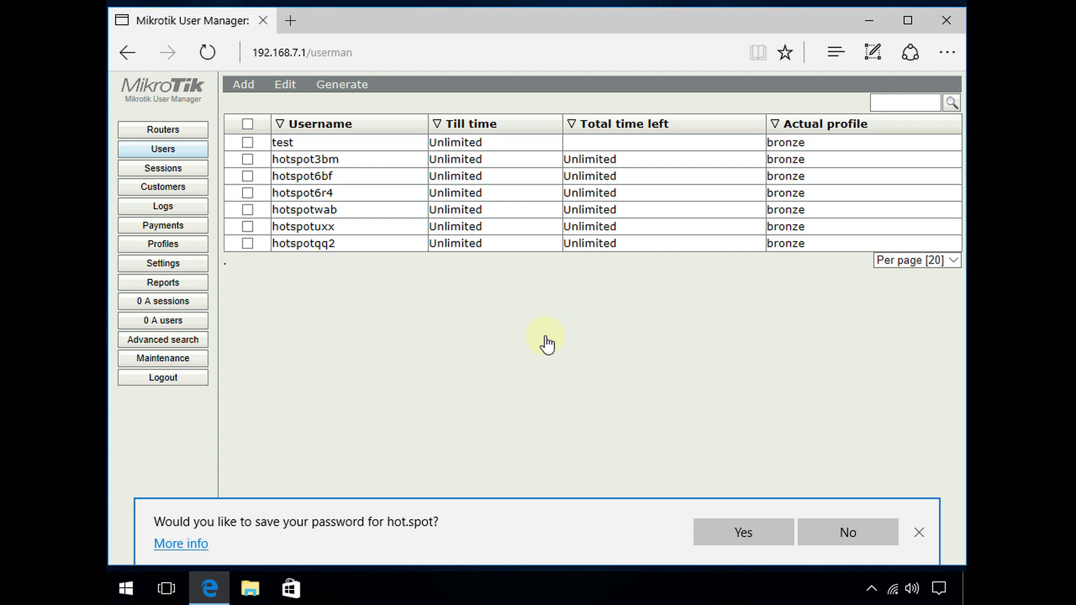
pyautogui.click(923, 531)
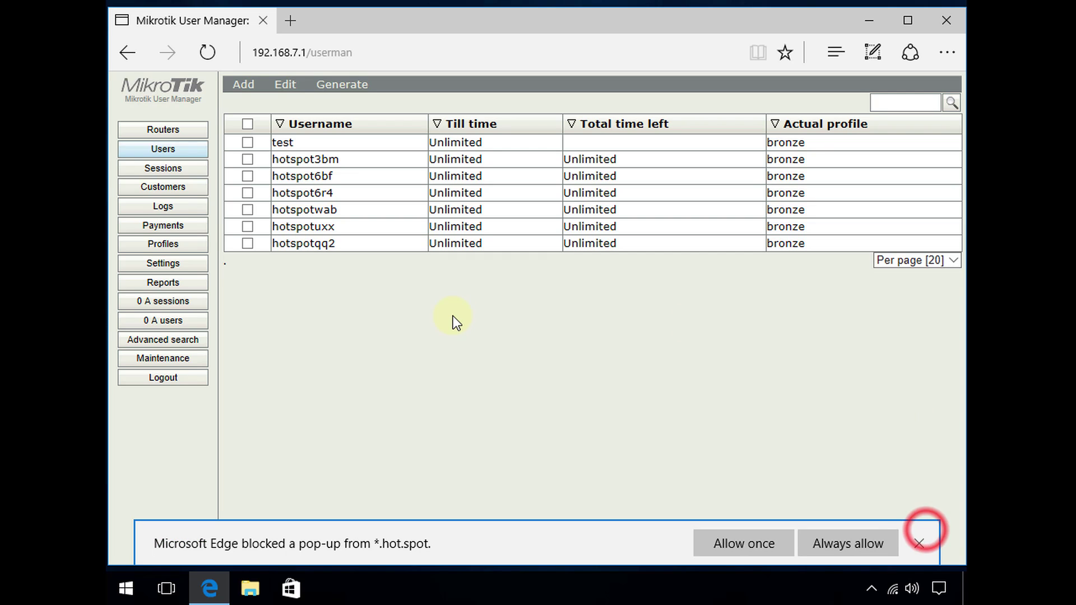
pyautogui.click(836, 545)
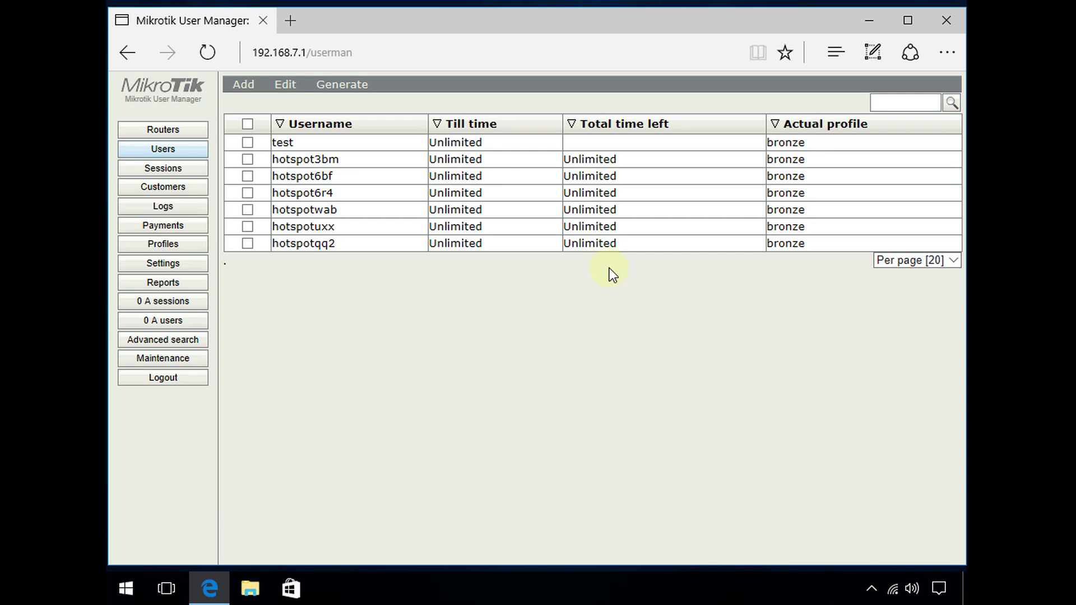
pyautogui.click(318, 145)
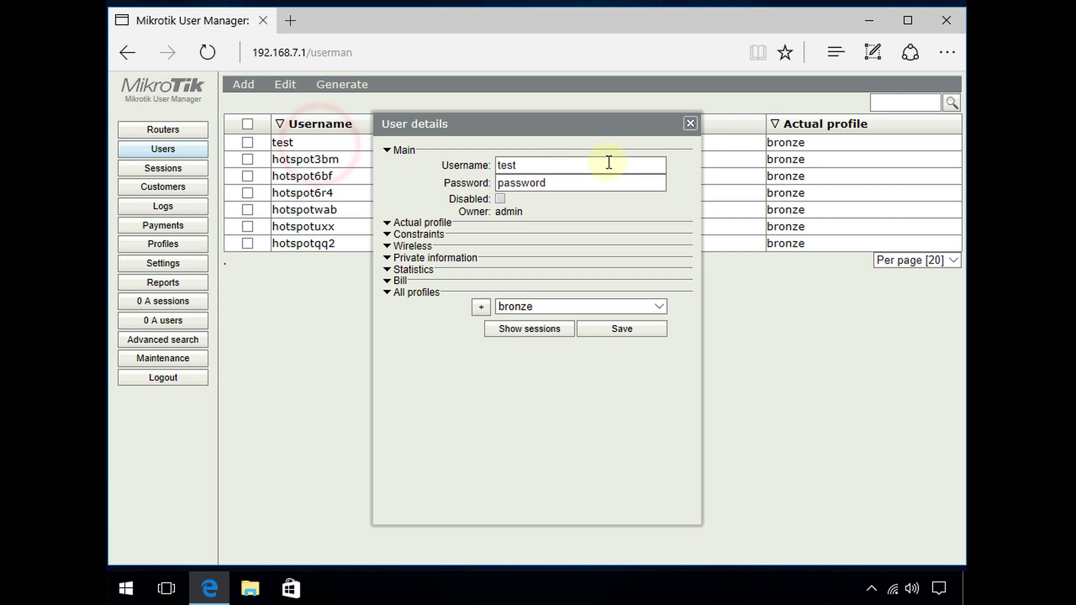
pyautogui.click(690, 123)
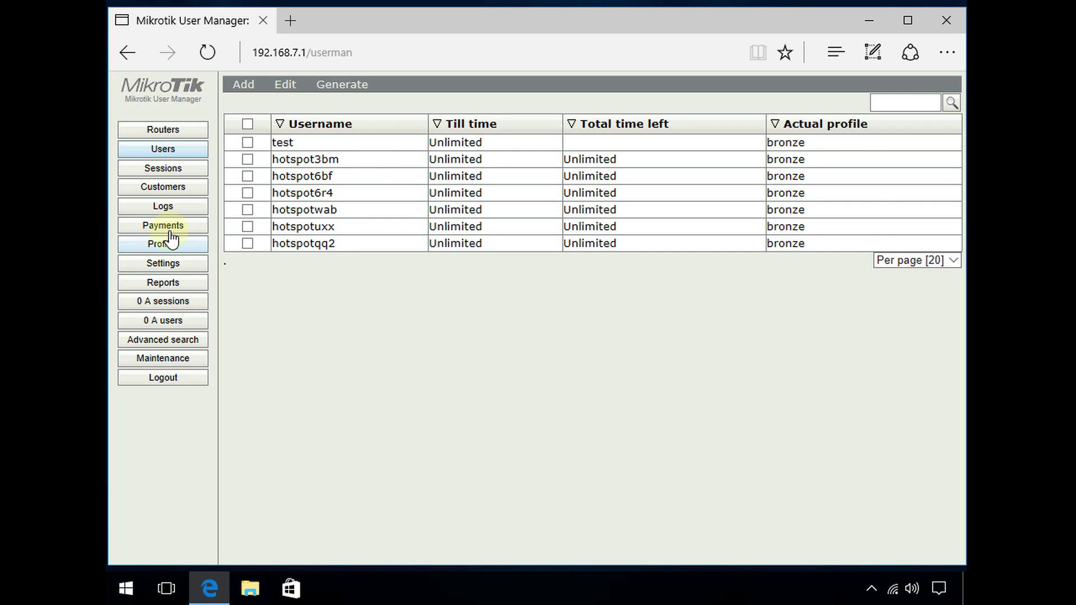
# Review the test user's sessions, then show the Profiles Limitations list with bronze capped at 30s.
pyautogui.click(170, 170)
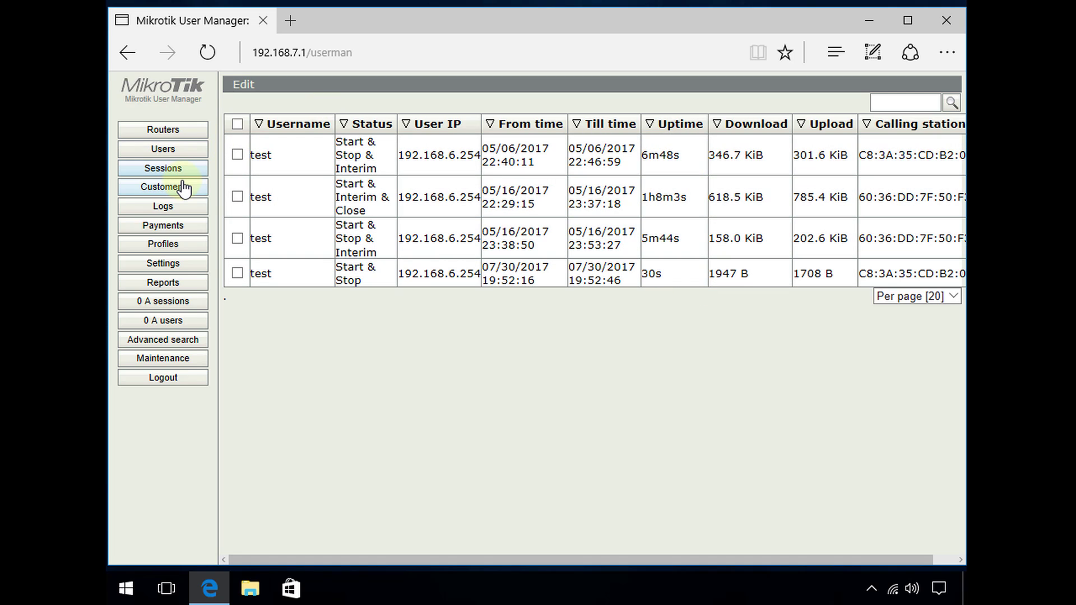
pyautogui.click(169, 248)
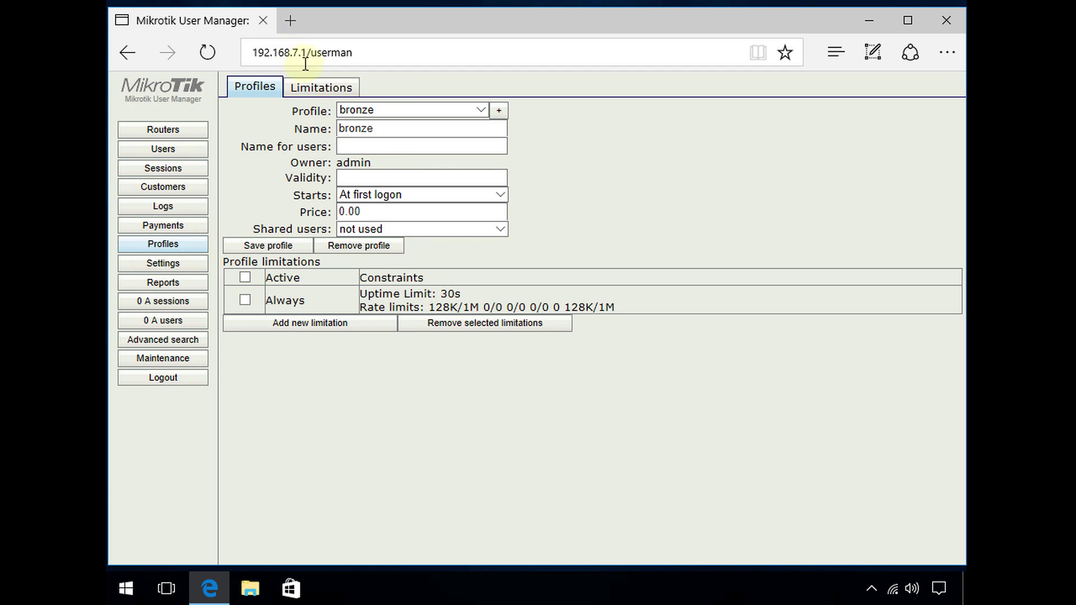
pyautogui.click(312, 90)
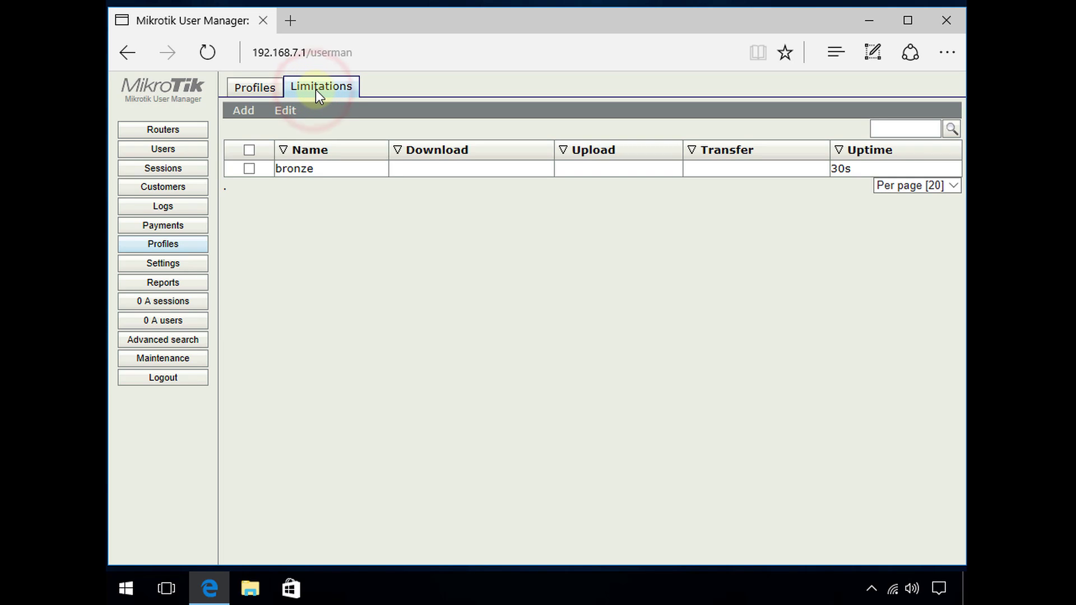
pyautogui.click(299, 170)
# Change the bronze limitation's uptime to 5m, then to 45s, saving each time.
pyautogui.click(504, 224)
pyautogui.click(507, 224)
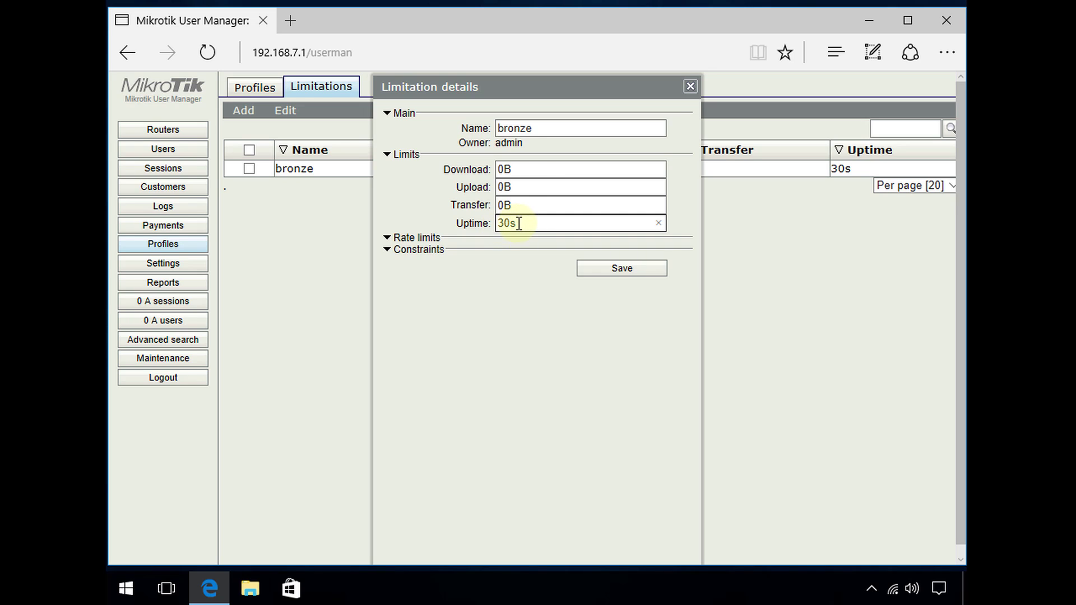
pyautogui.moveTo(519, 224); pyautogui.dragTo(409, 221)
pyautogui.click(607, 265)
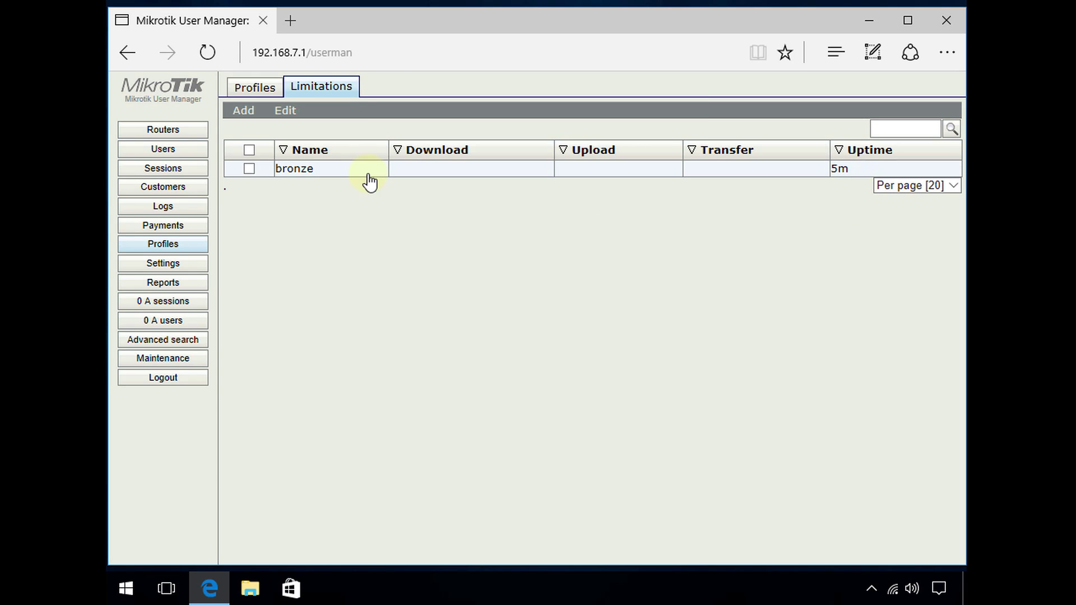
pyautogui.click(339, 169)
pyautogui.moveTo(530, 223); pyautogui.dragTo(401, 221)
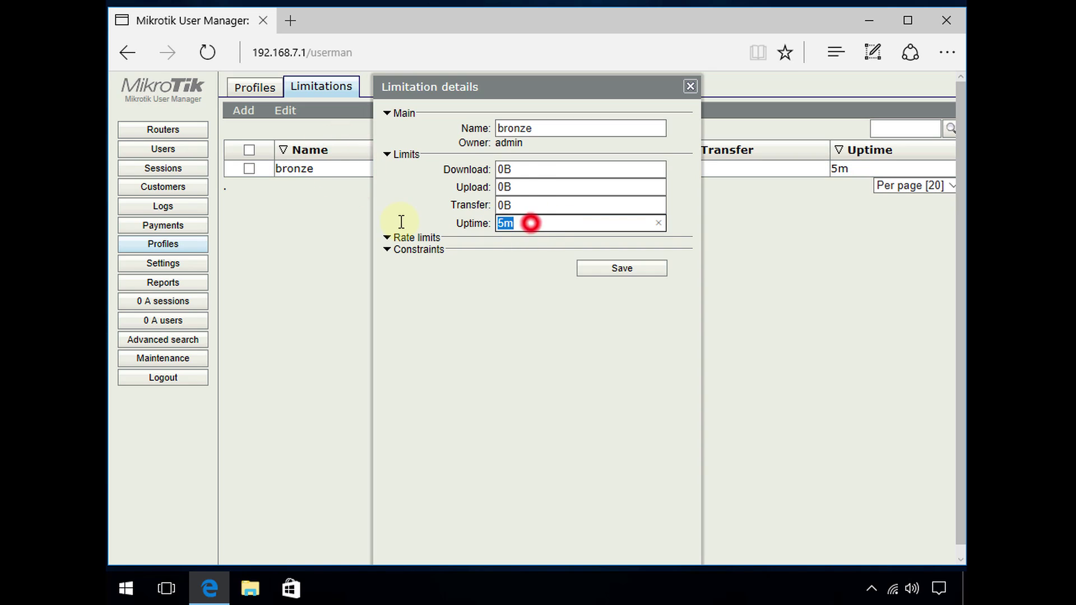
pyautogui.write('45s')
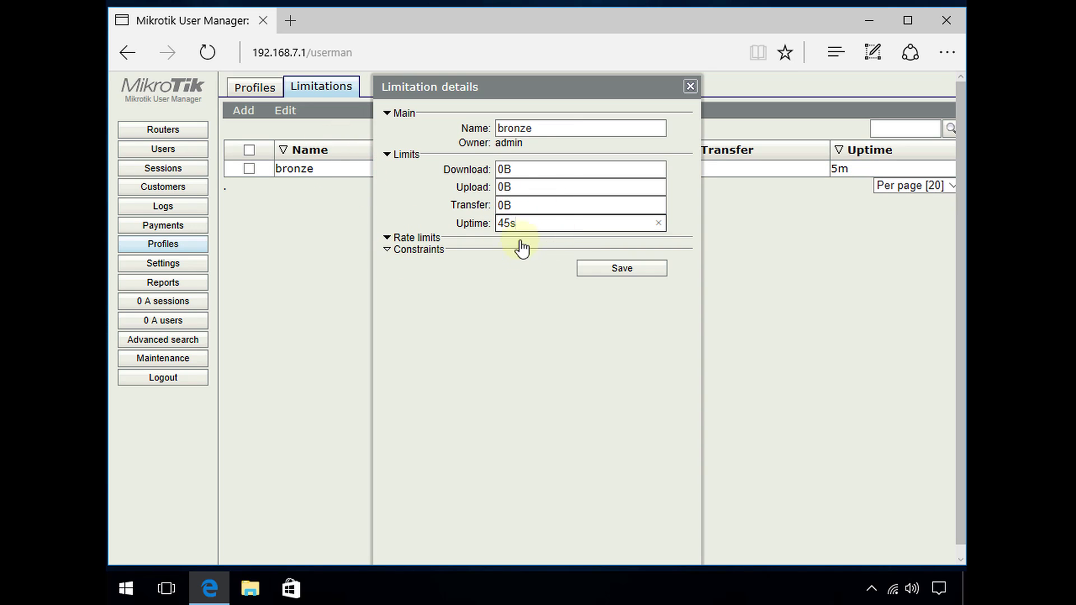
pyautogui.click(608, 268)
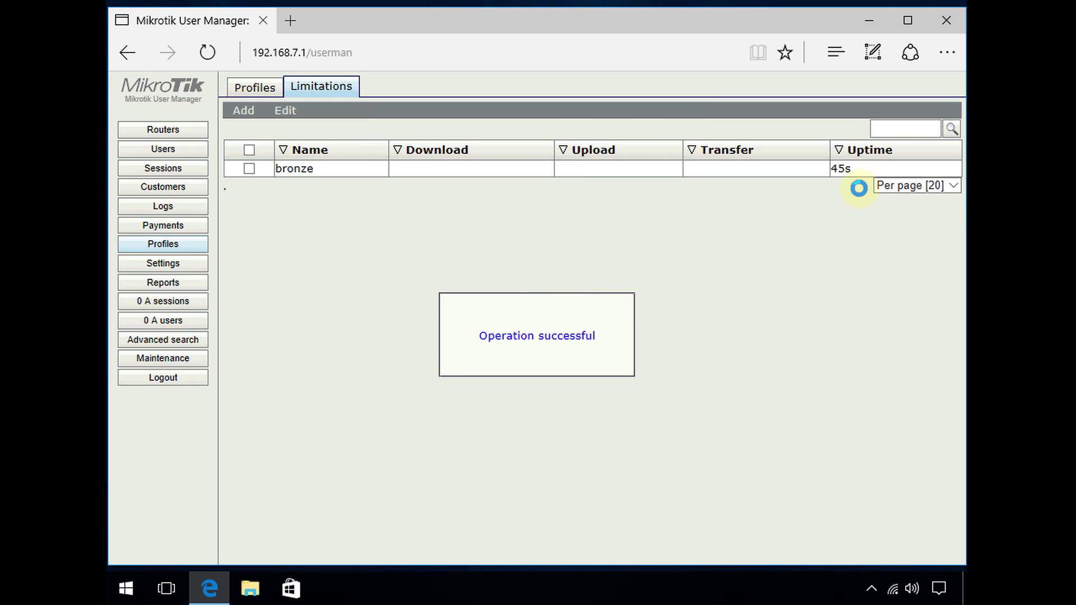
# Set the bronze uptime limit to 30s, then to 2m (120 seconds).
pyautogui.click(303, 171)
pyautogui.click(511, 224)
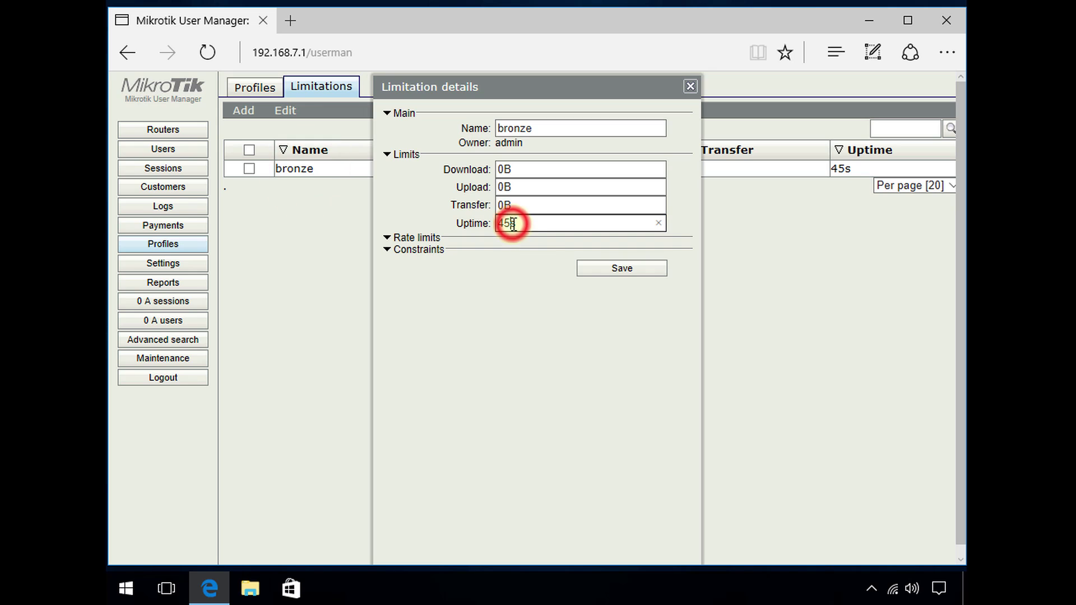
pyautogui.doubleClick(512, 224)
pyautogui.write('30')
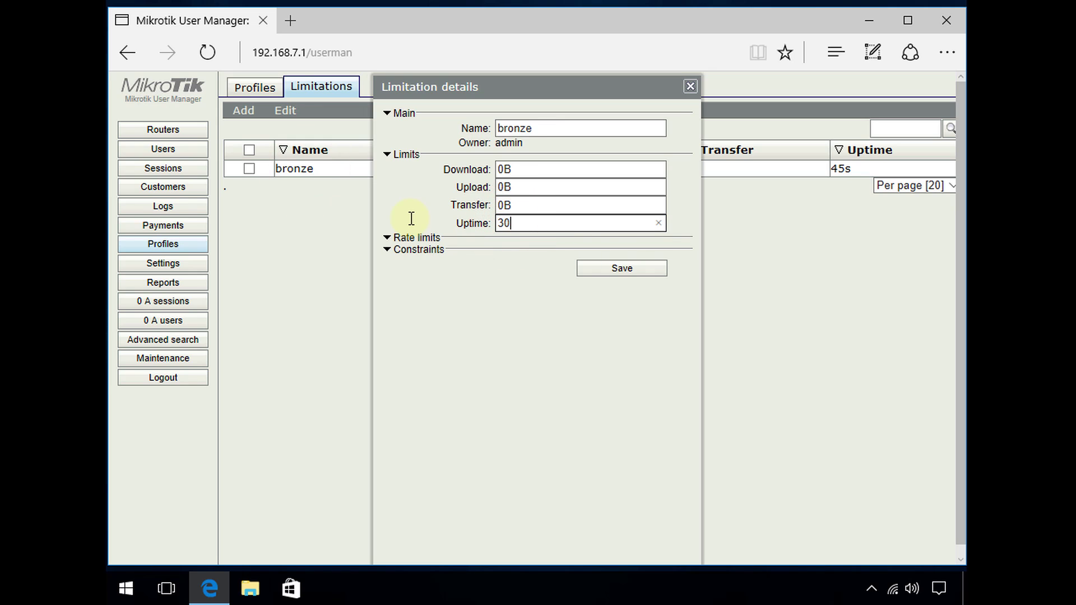
pyautogui.click(625, 271)
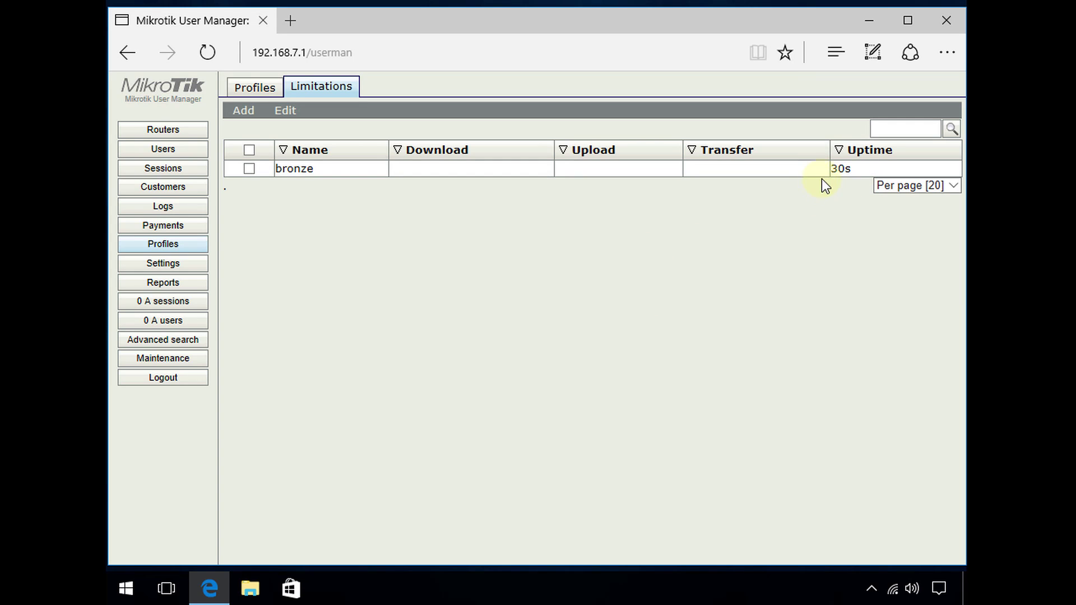
pyautogui.click(850, 169)
pyautogui.doubleClick(521, 223)
pyautogui.write('120')
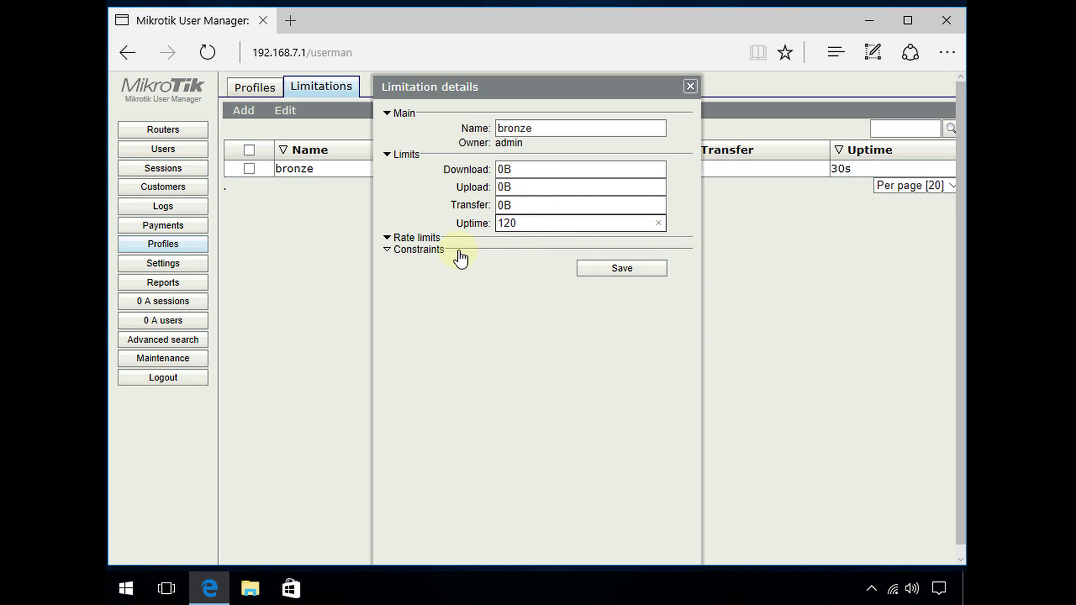
pyautogui.click(623, 270)
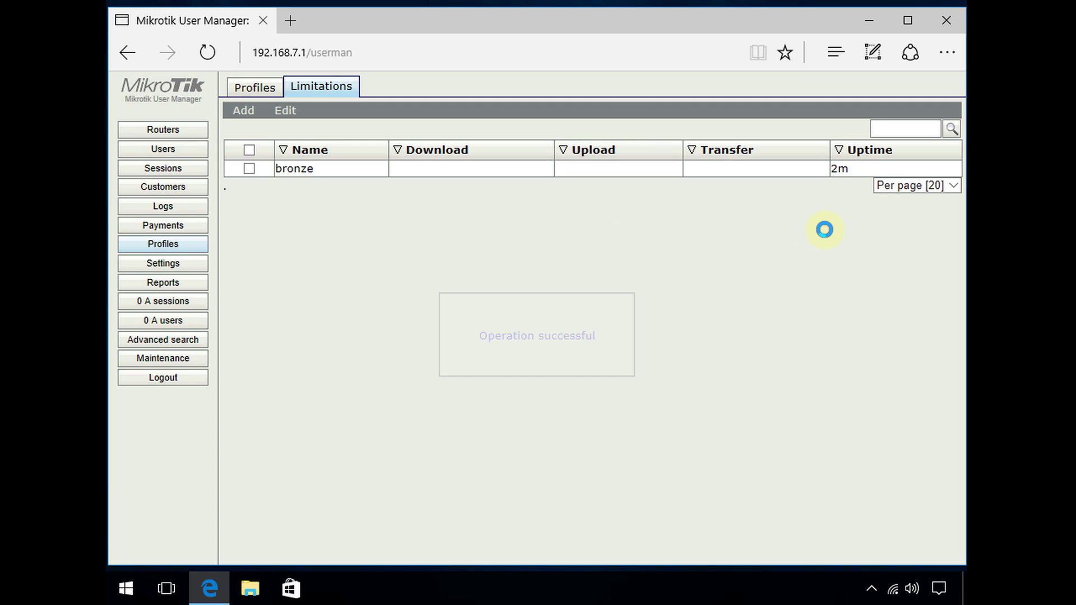
# Restore the bronze uptime limit to 30s and save it.
pyautogui.click(846, 169)
pyautogui.doubleClick(519, 223)
pyautogui.write('30')
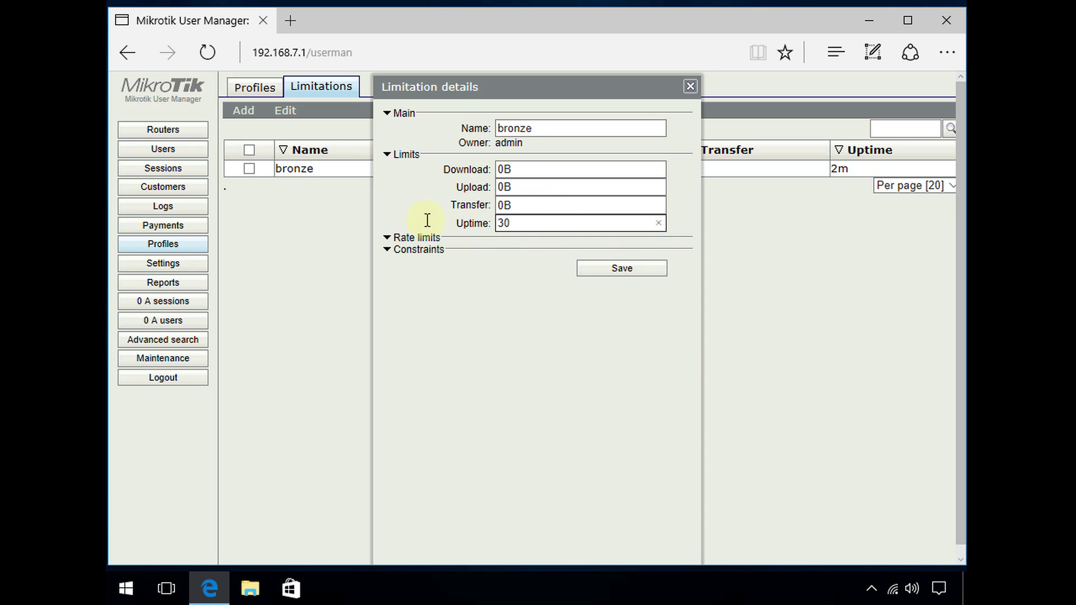
pyautogui.click(610, 269)
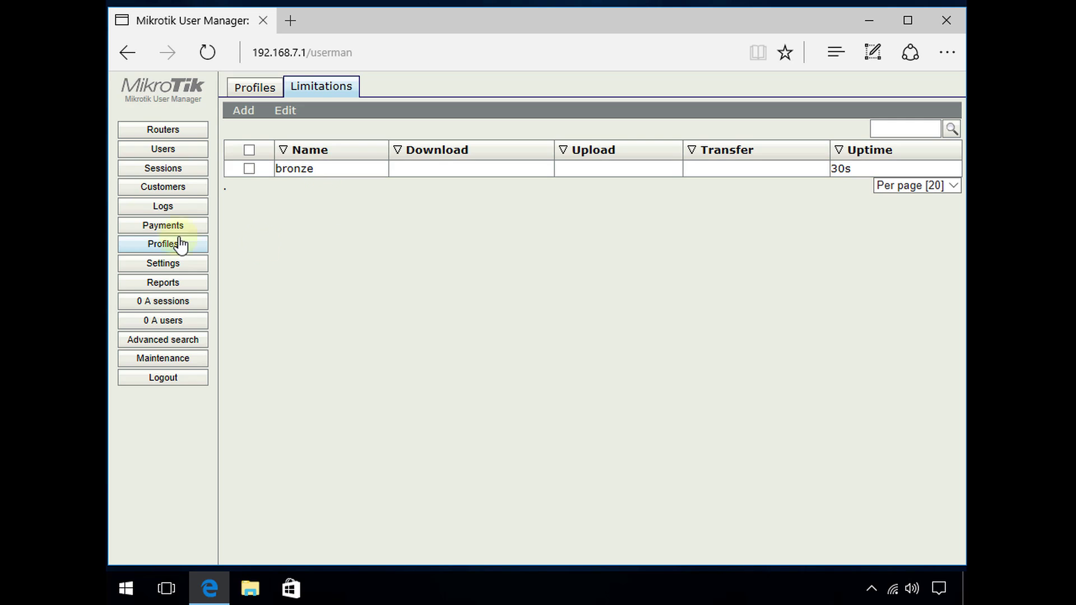
# In the Users list, check which profile user test is assigned.
pyautogui.click(171, 149)
pyautogui.click(316, 141)
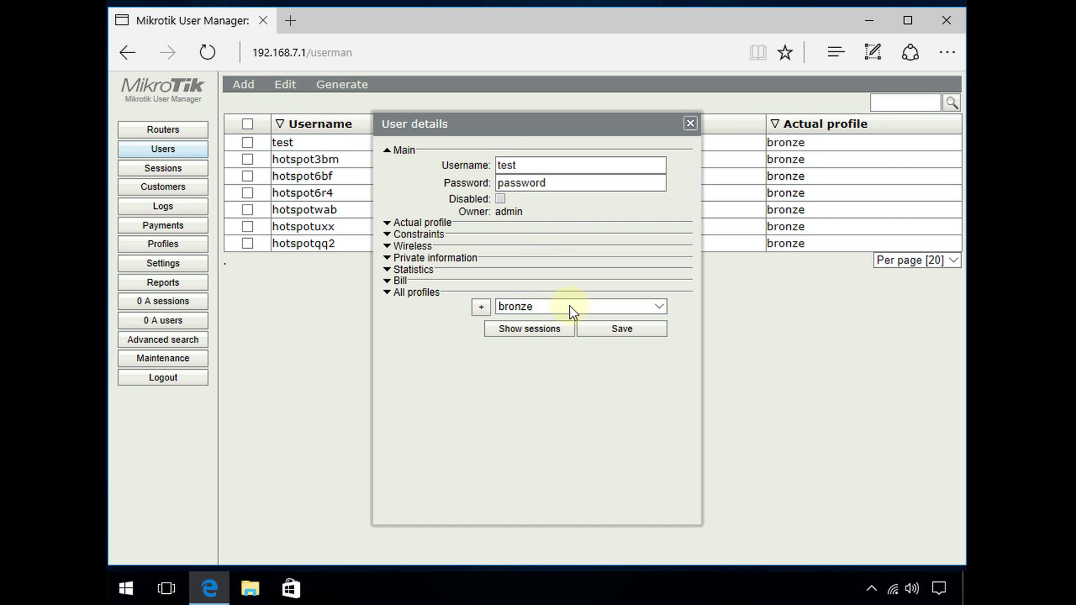
pyautogui.click(572, 305)
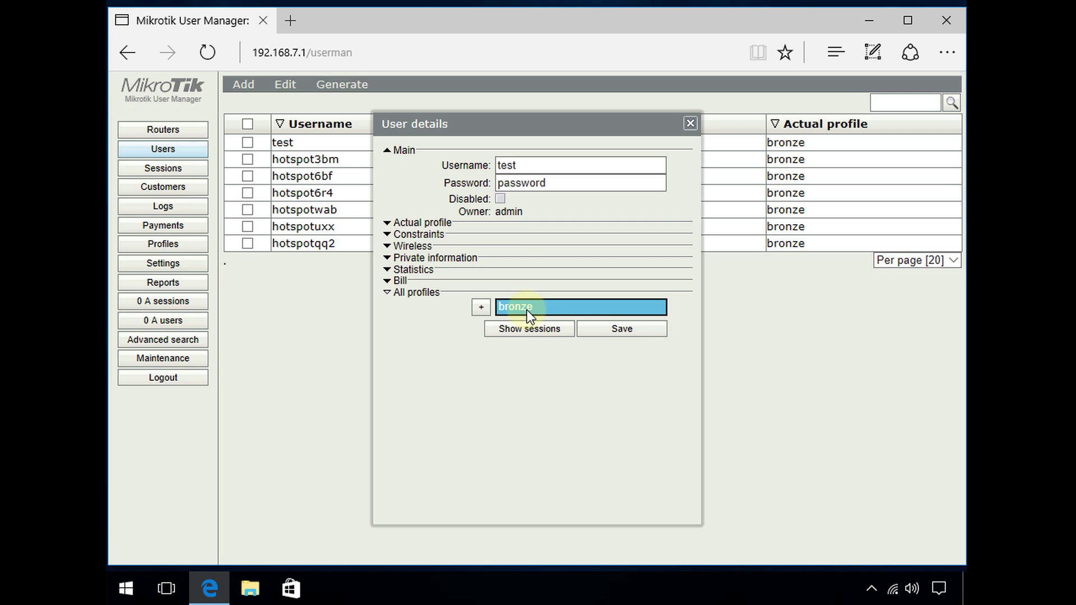
pyautogui.click(691, 123)
pyautogui.click(472, 146)
pyautogui.click(688, 124)
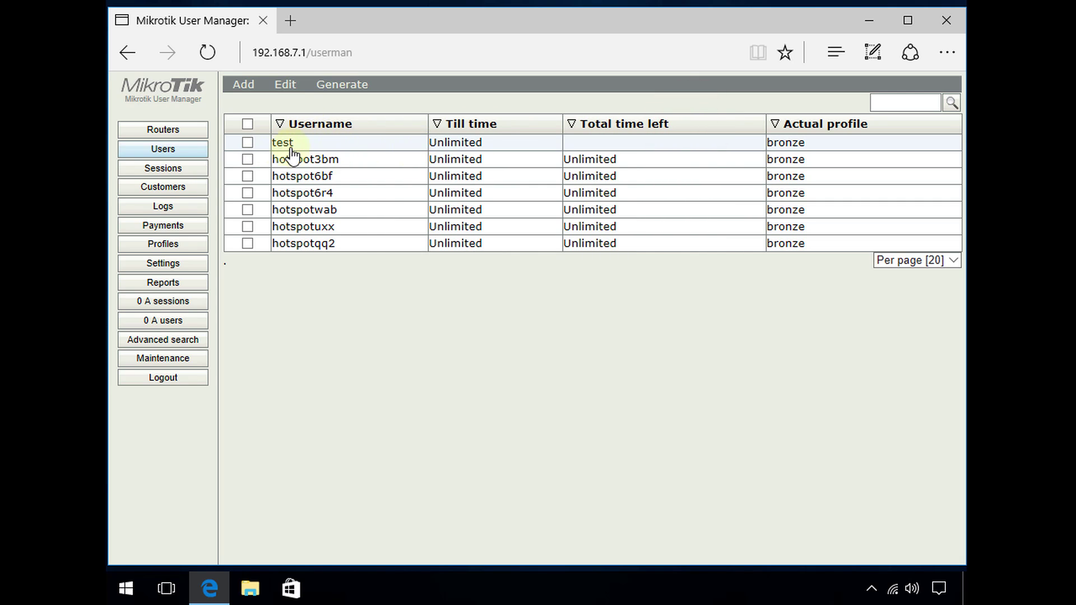
# Mark user test and confirm a permanent reset of its counters.
pyautogui.click(247, 143)
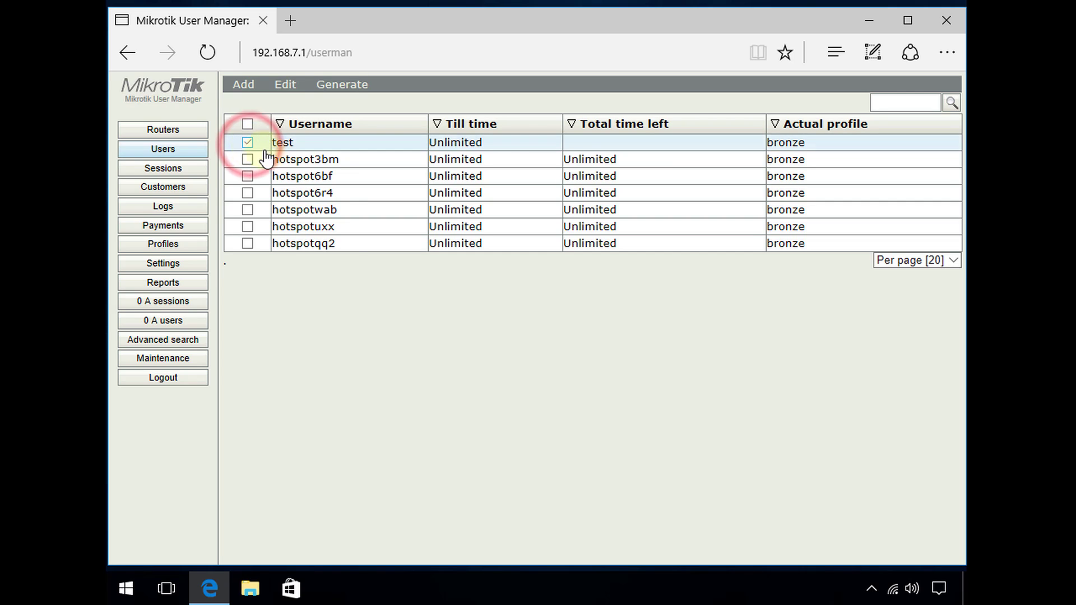
pyautogui.click(285, 86)
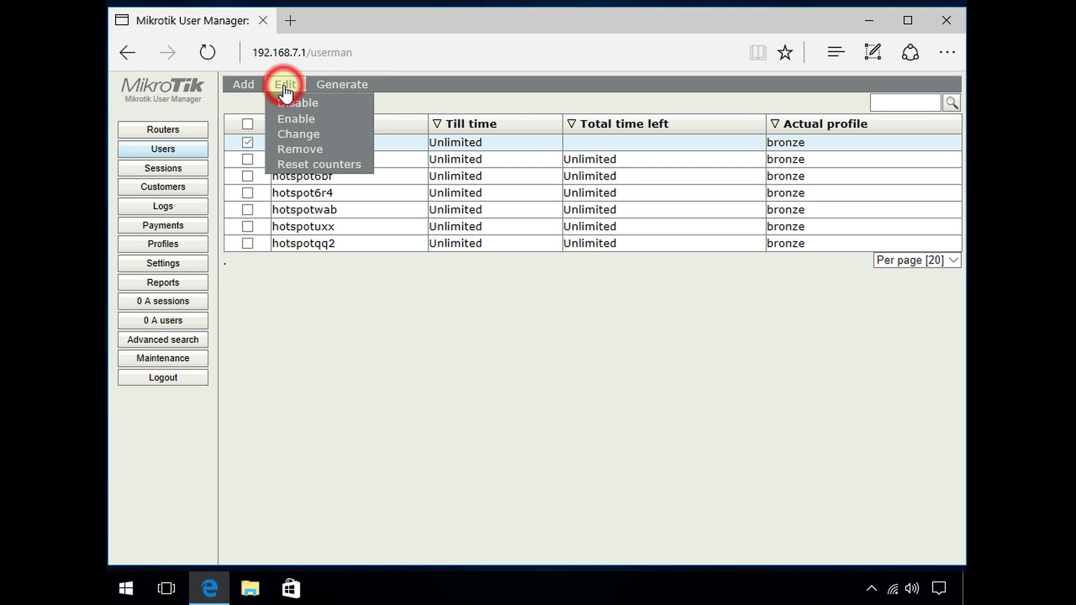
pyautogui.click(346, 165)
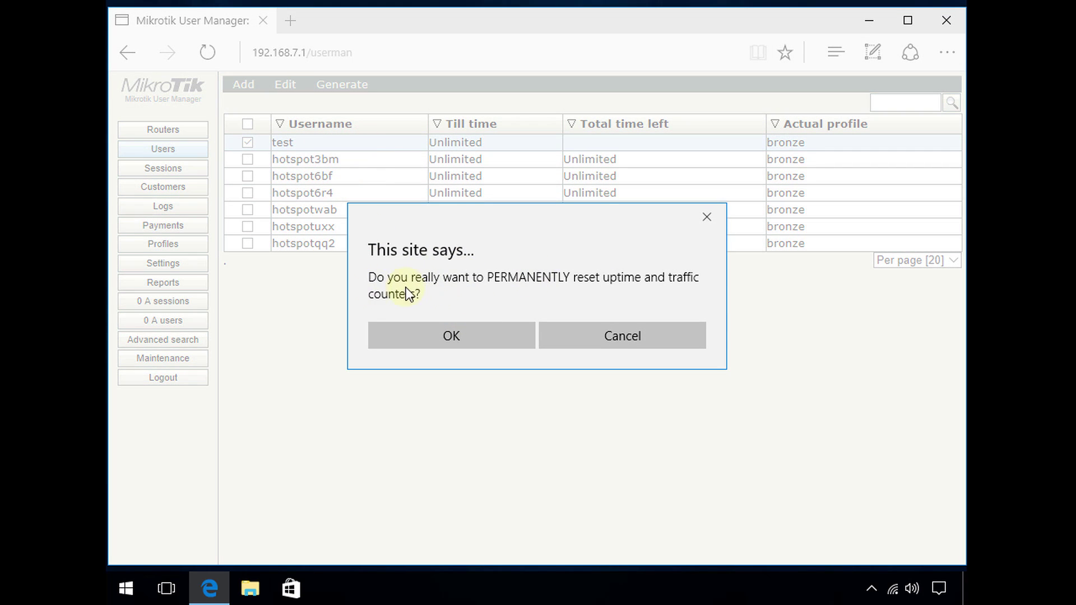
pyautogui.click(439, 338)
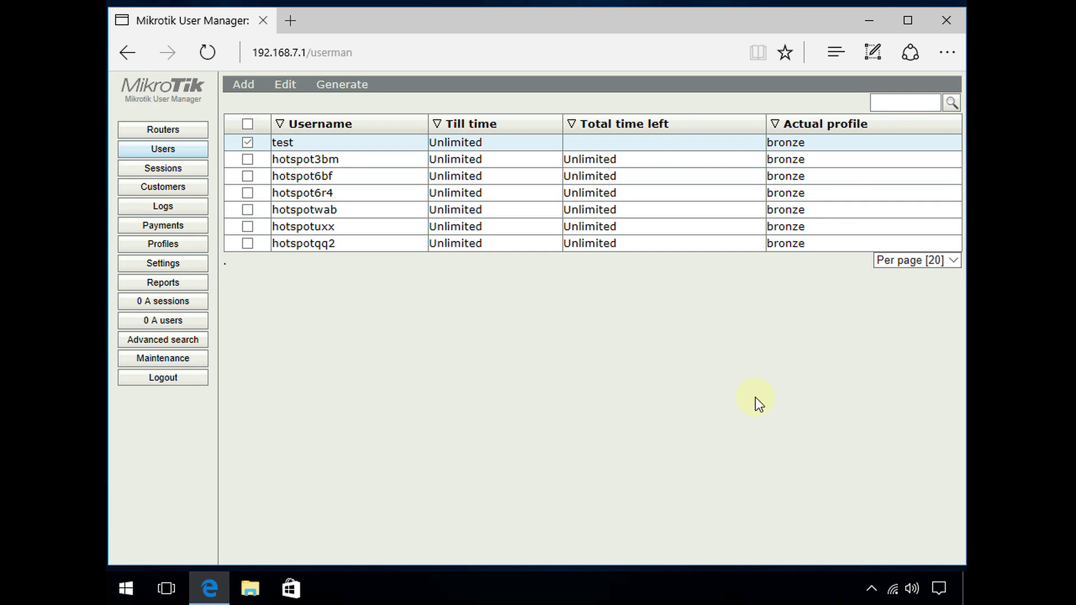
# Open a new Edge tab and disconnect the PC from the Hotspot Wi-Fi network.
pyautogui.click(291, 21)
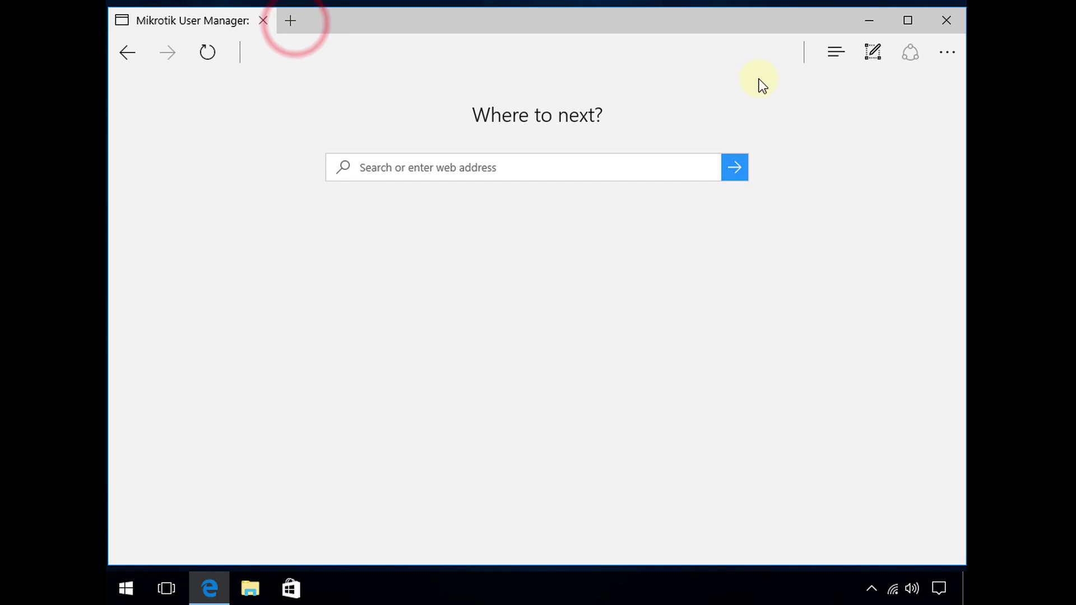
pyautogui.click(892, 588)
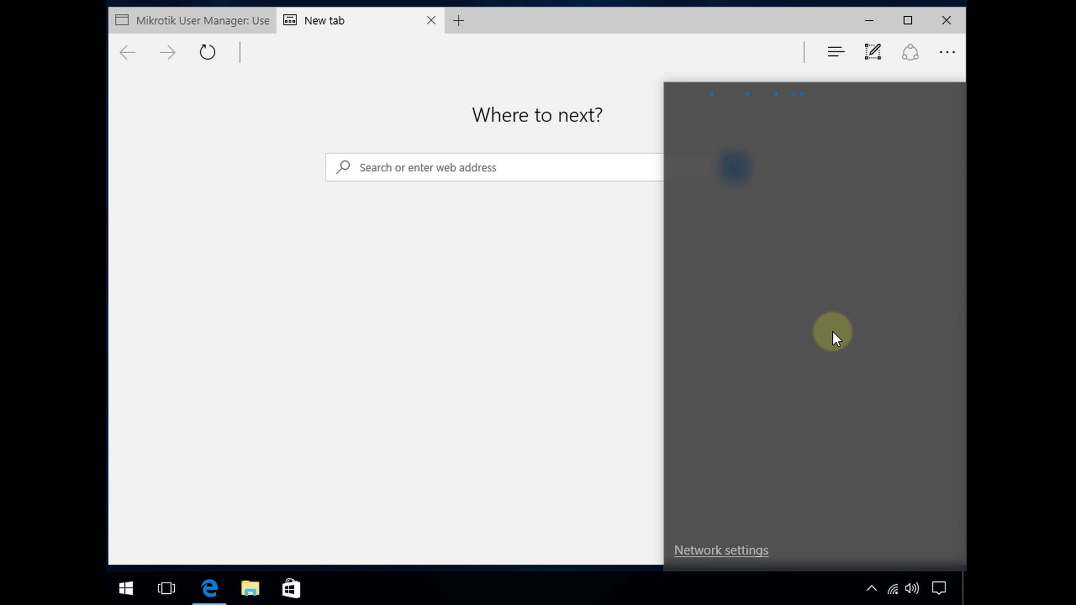
pyautogui.click(720, 117)
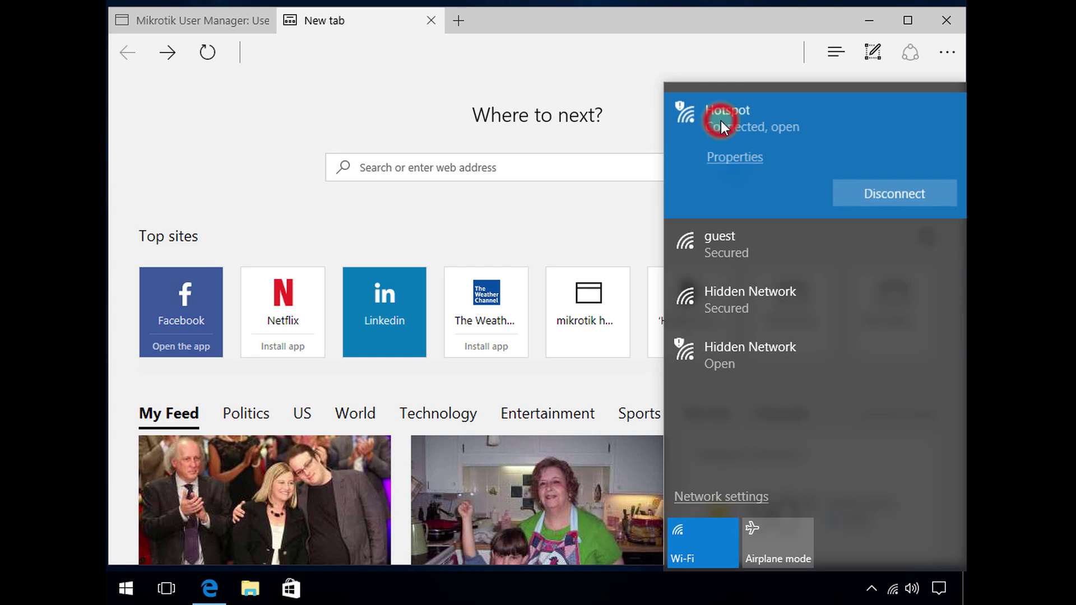
pyautogui.click(875, 191)
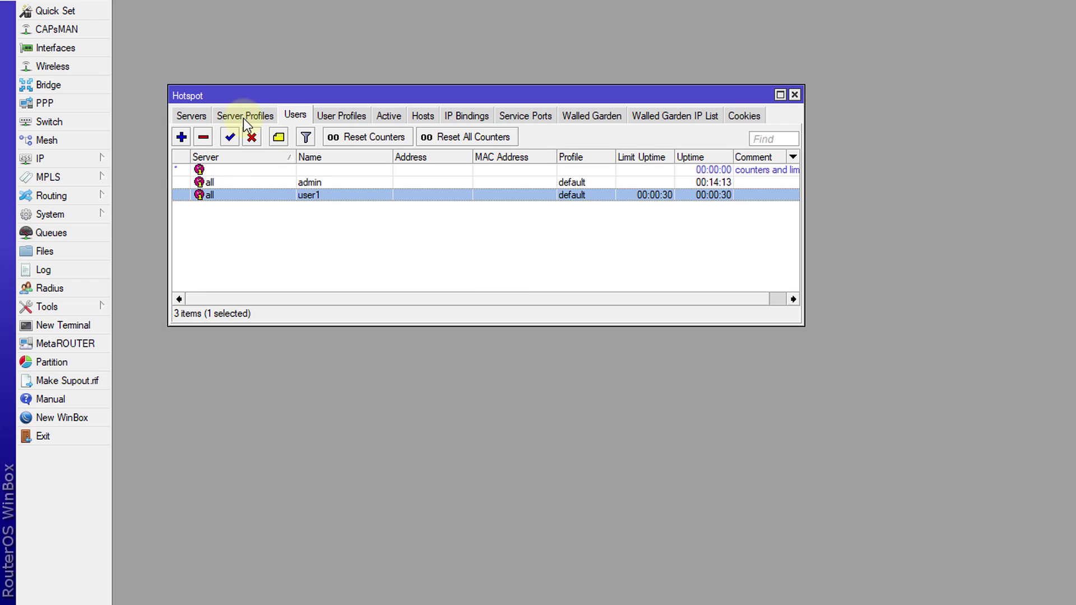
# Review hsprof1's login settings (HTTP CHAP only) under Server Profiles, then cancel without changes.
pyautogui.click(243, 117)
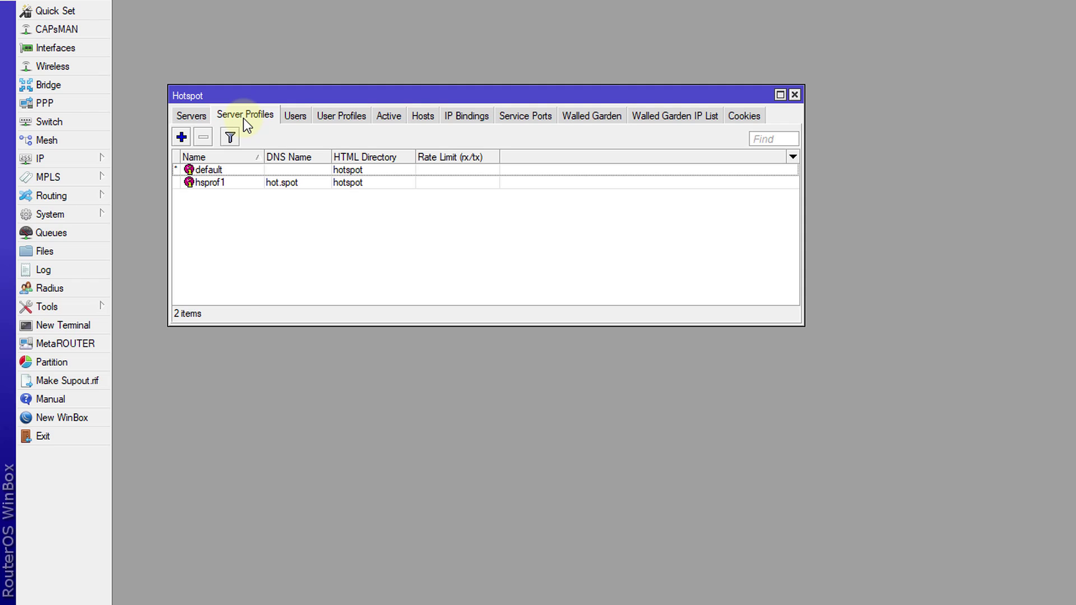
pyautogui.doubleClick(224, 181)
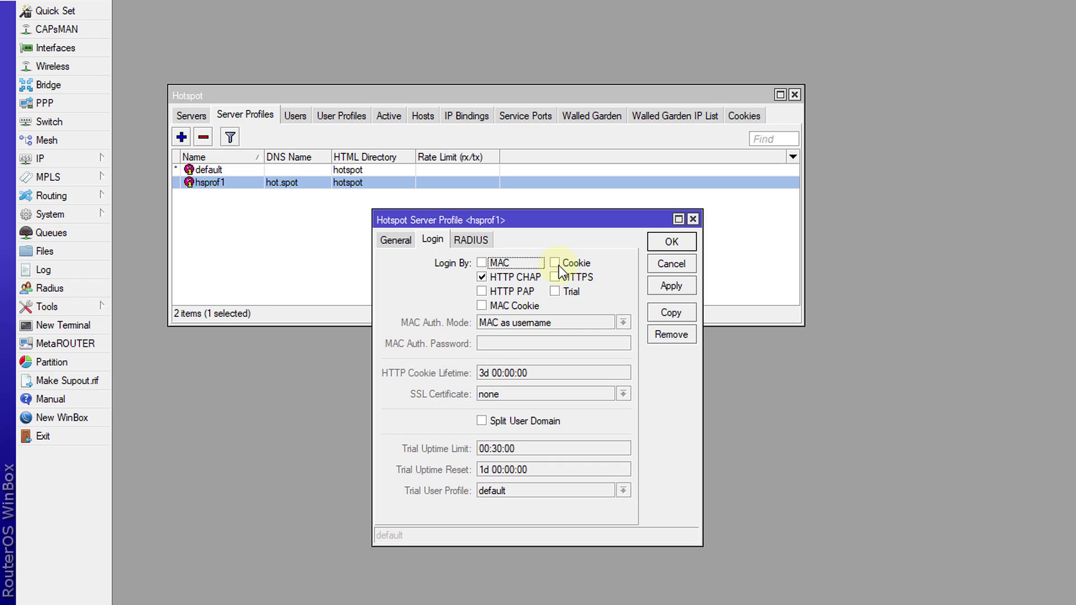
pyautogui.click(685, 264)
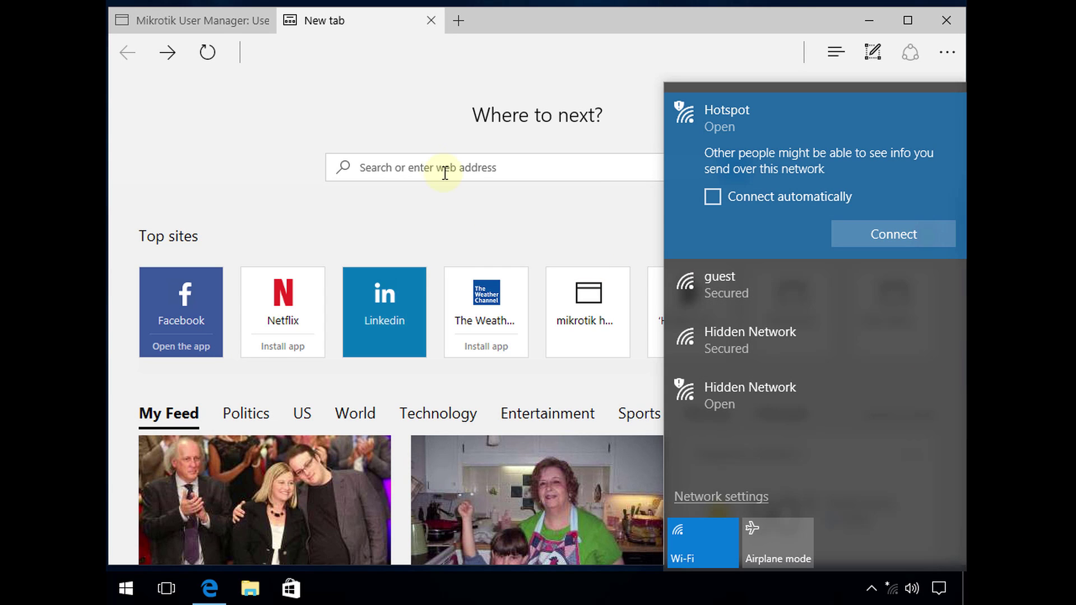
# Reconnect to the Hotspot network, open weather.com and dismiss its location request.
pyautogui.click(900, 233)
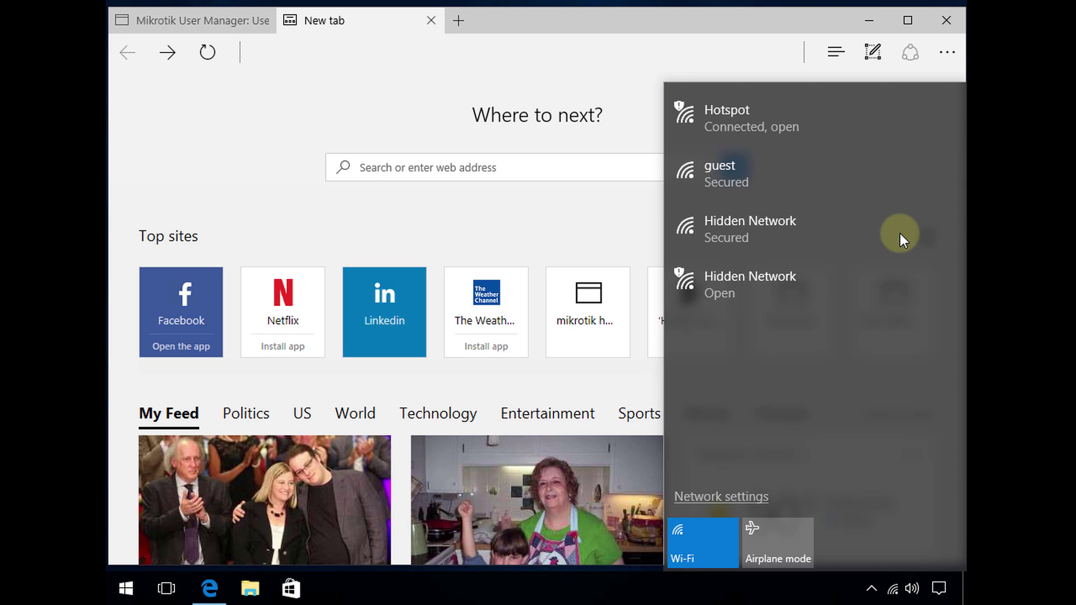
pyautogui.click(516, 23)
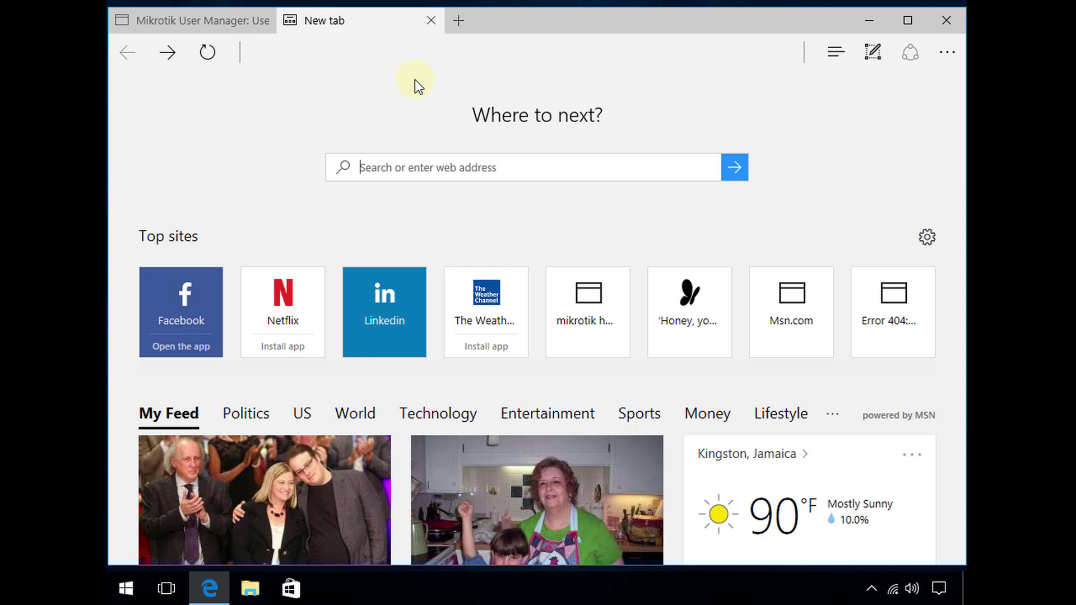
pyautogui.click(492, 293)
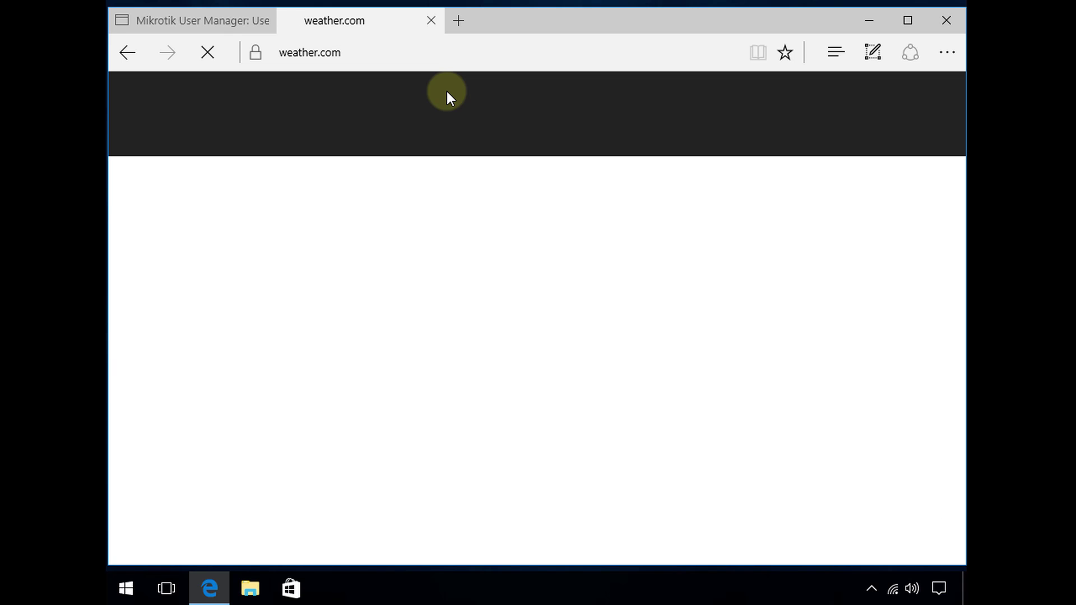
pyautogui.moveTo(895, 591)
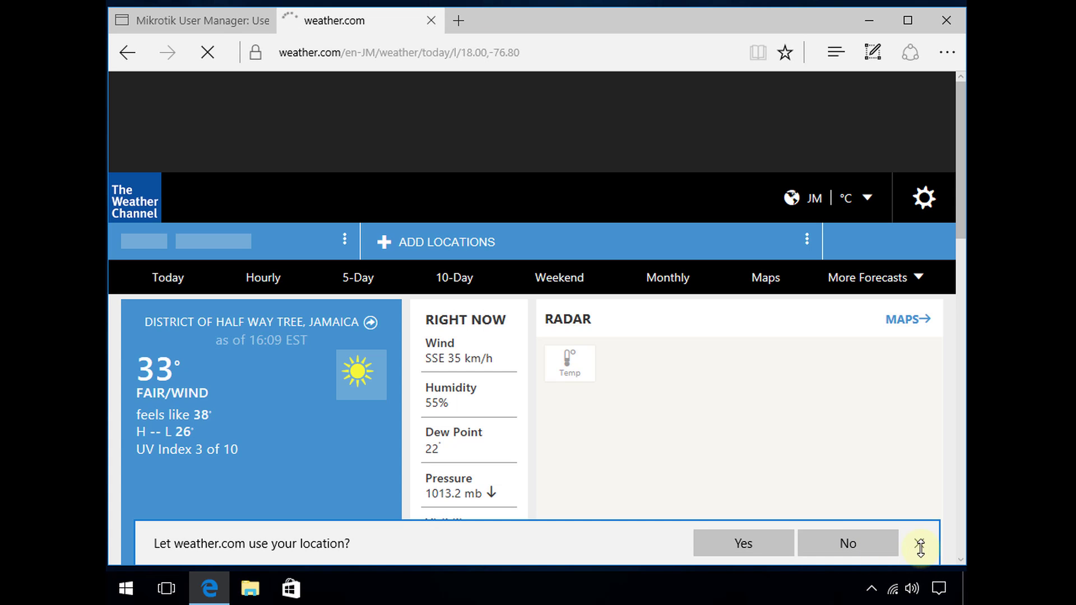
pyautogui.click(919, 545)
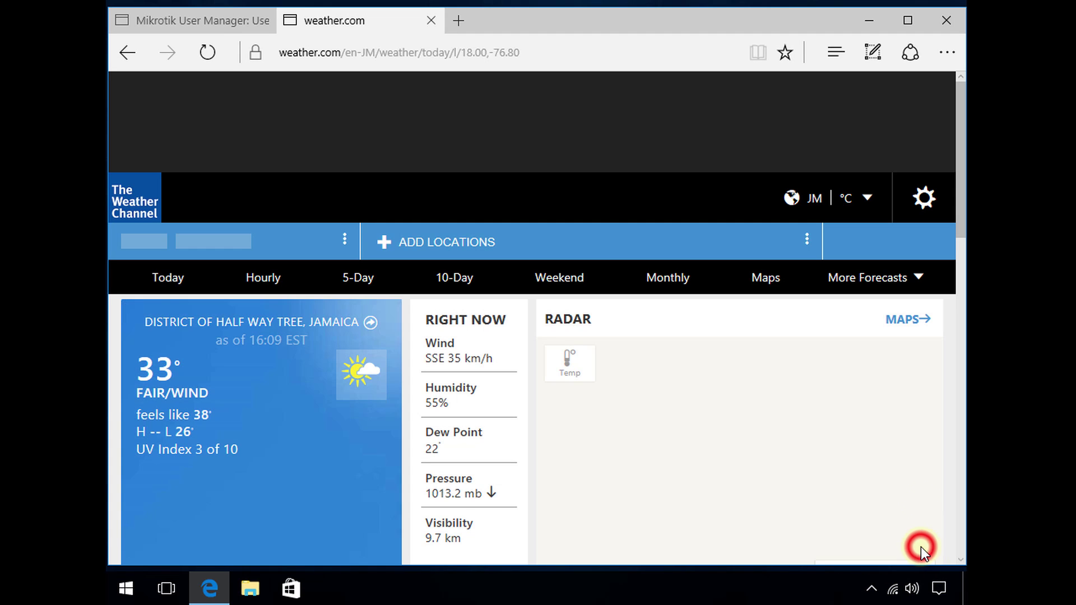
pyautogui.click(491, 54)
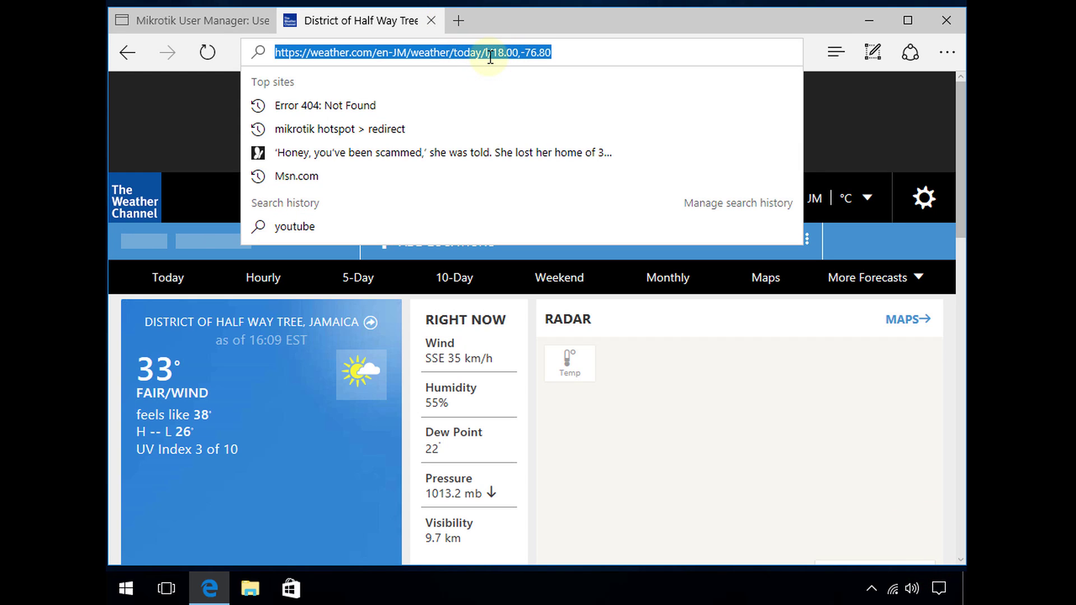
pyautogui.write('192.168.6.1/')
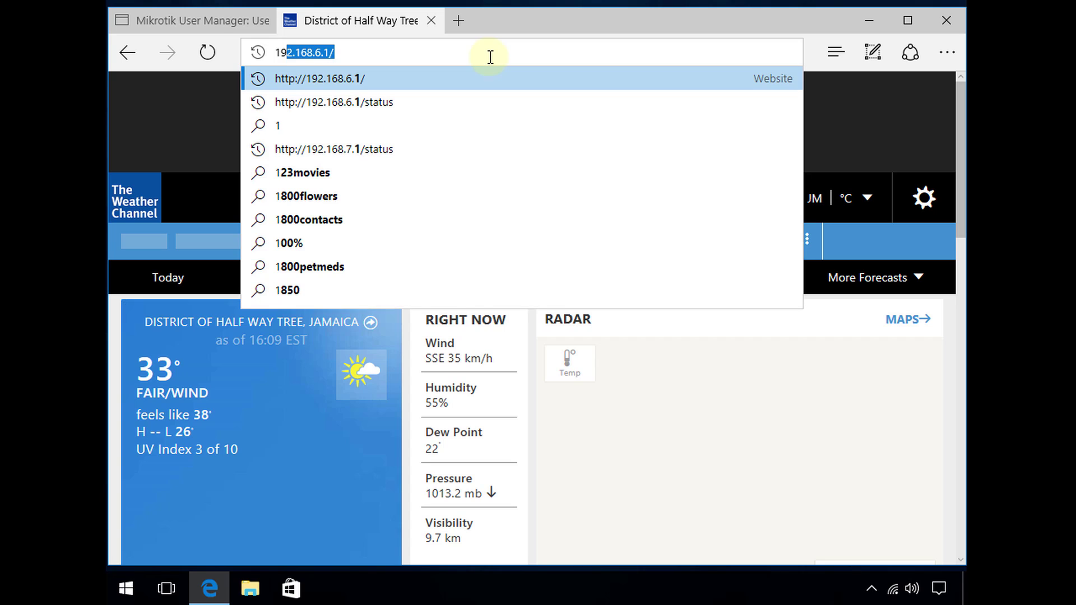
pyautogui.press('Down')
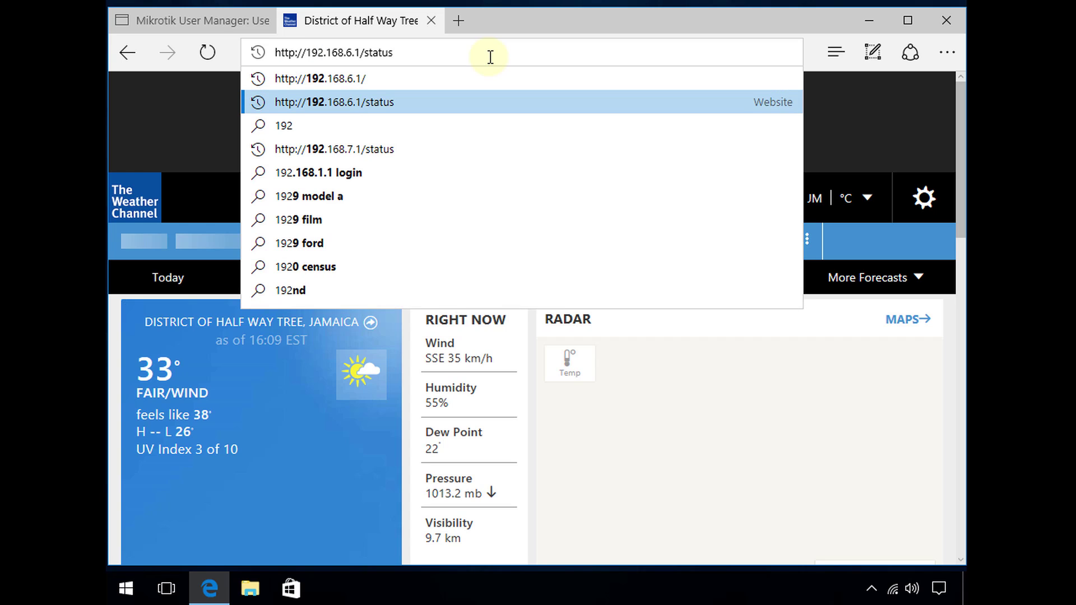
pyautogui.press('Return')
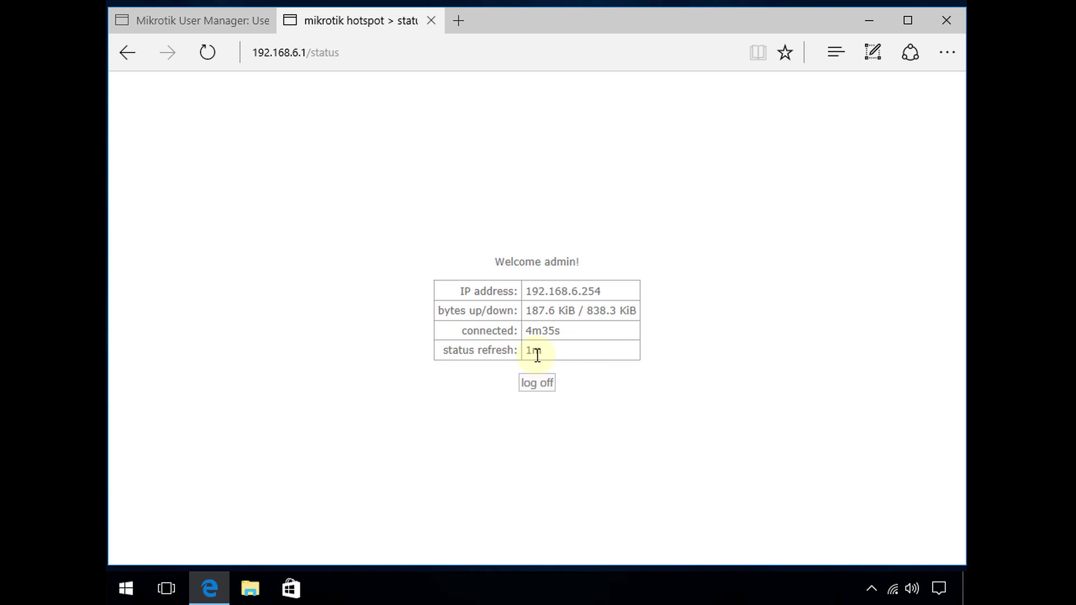
pyautogui.doubleClick(546, 261)
pyautogui.click(539, 385)
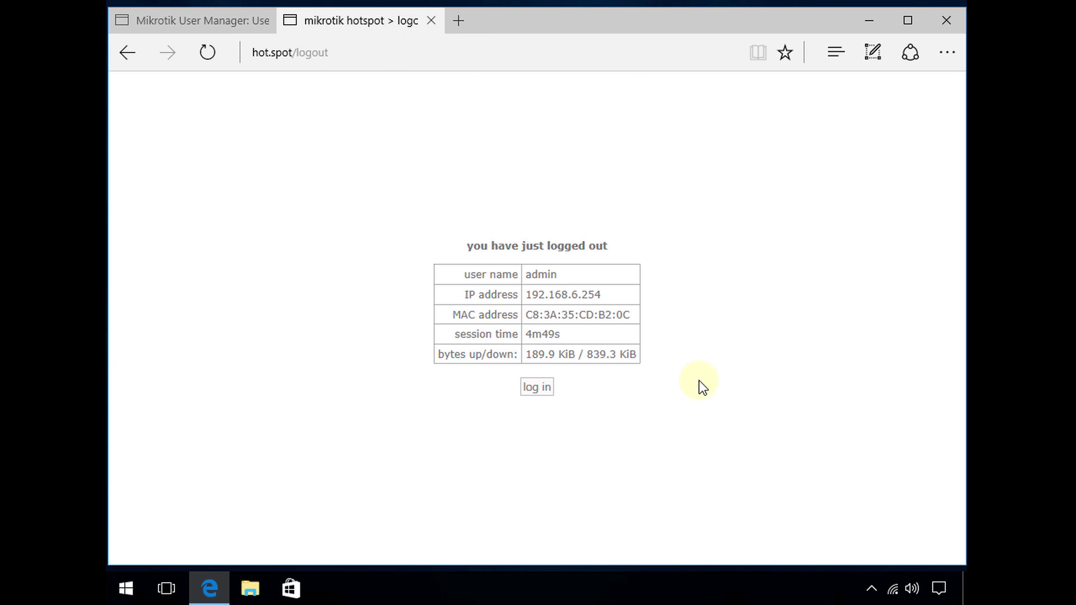
# Disconnect from the Hotspot Wi-Fi network and connect to it again.
pyautogui.click(361, 52)
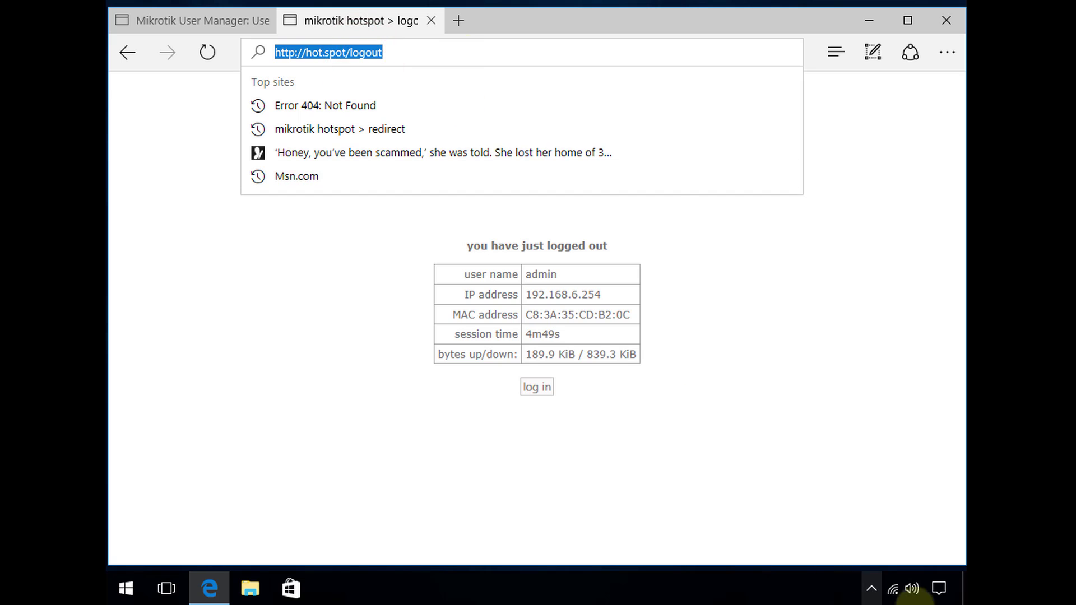
pyautogui.click(894, 588)
pyautogui.click(765, 120)
pyautogui.click(869, 200)
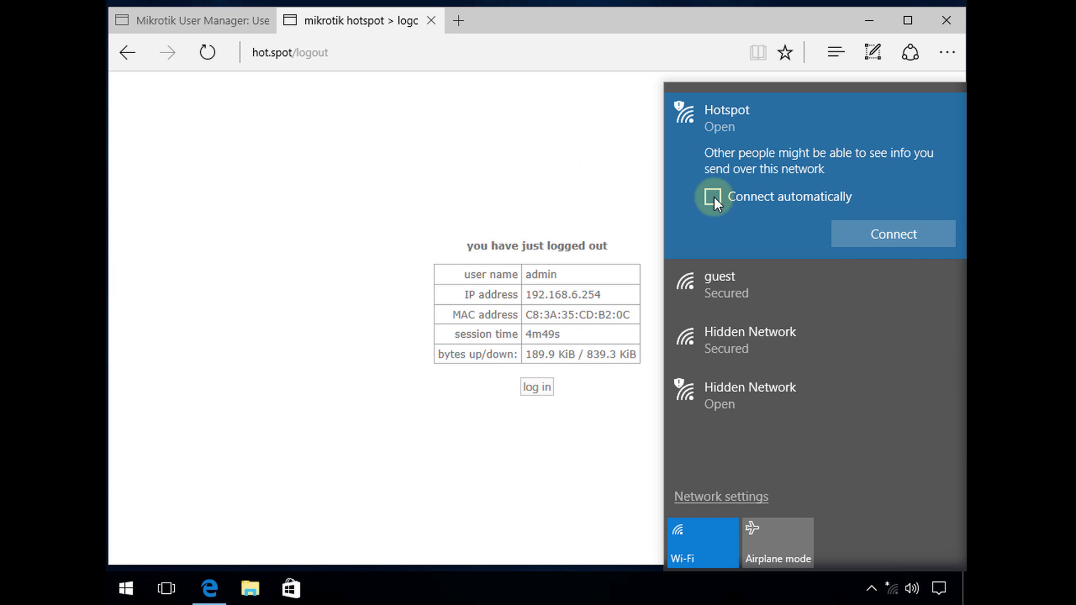
pyautogui.click(893, 232)
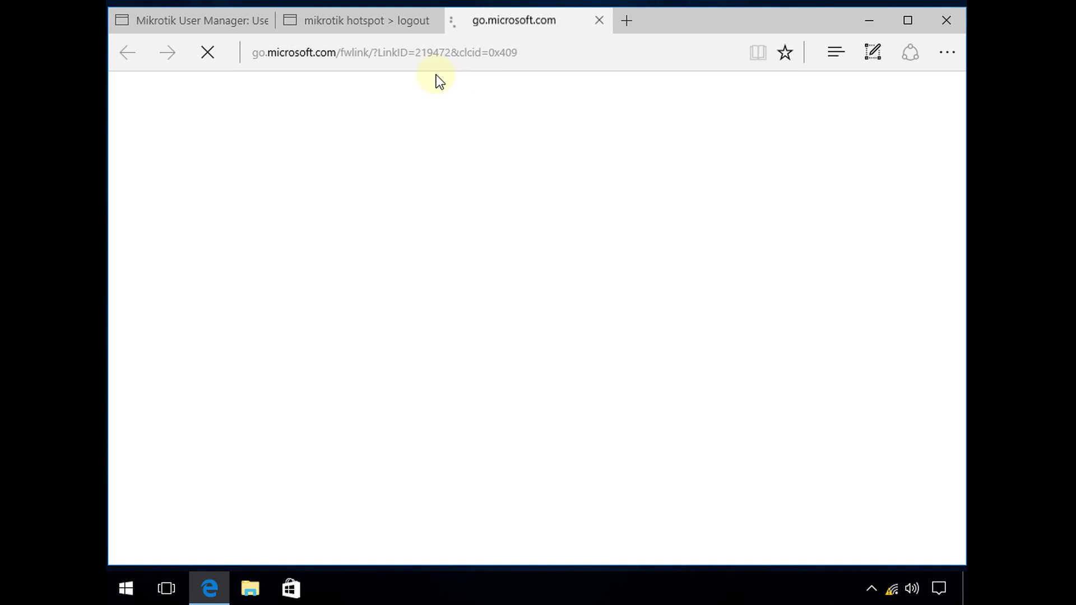
# Log in to the hotspot as 'test' with the account password so MSN loads, then return to User Manager.
pyautogui.click(431, 20)
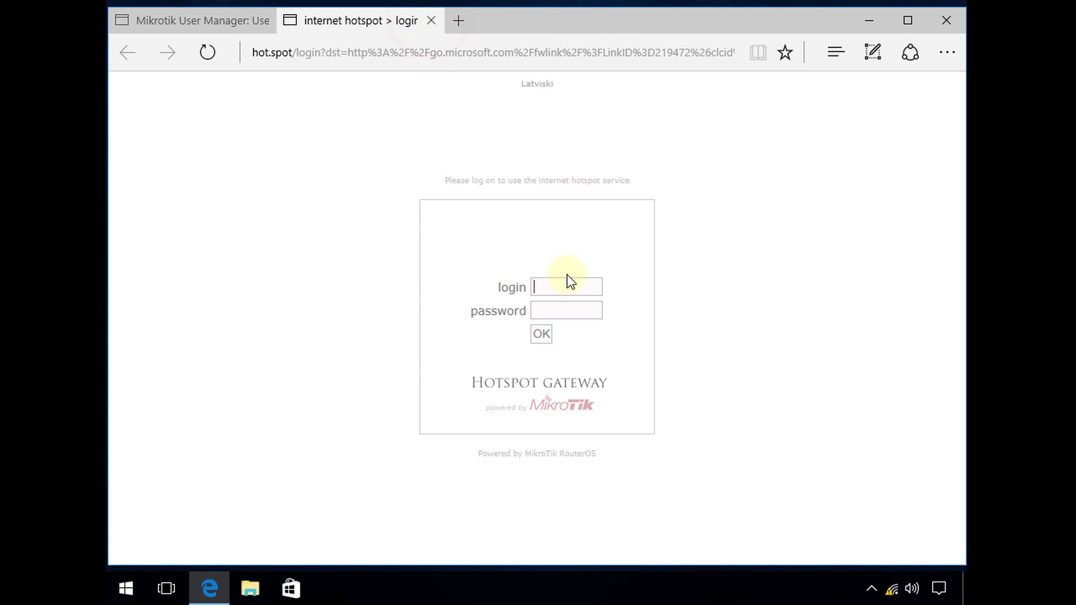
pyautogui.write('a')
pyautogui.press('BackSpace')
pyautogui.write('test')
pyautogui.click(567, 311)
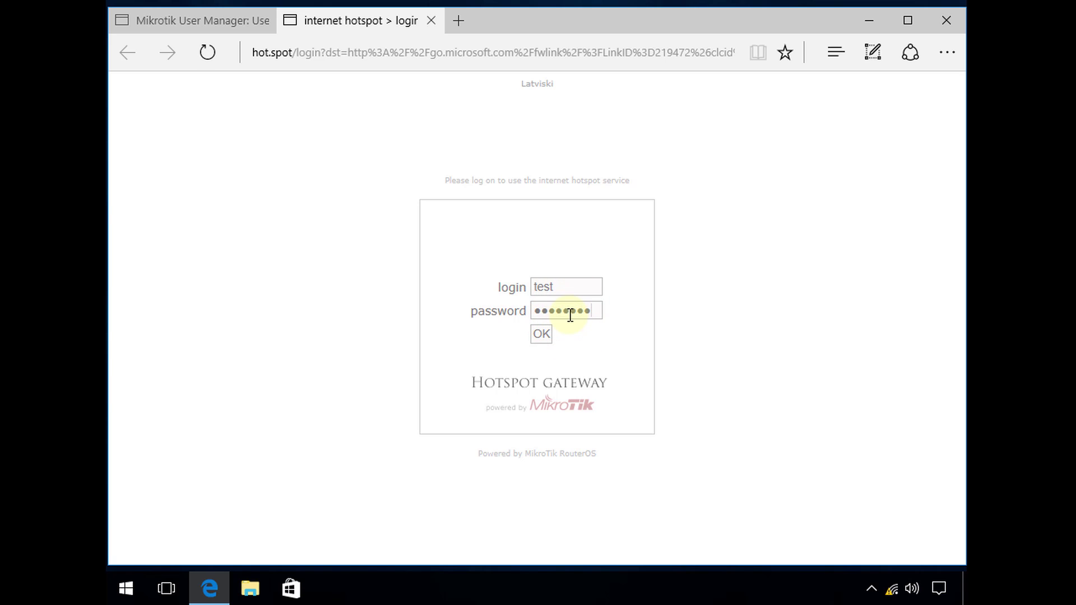
pyautogui.press('Return')
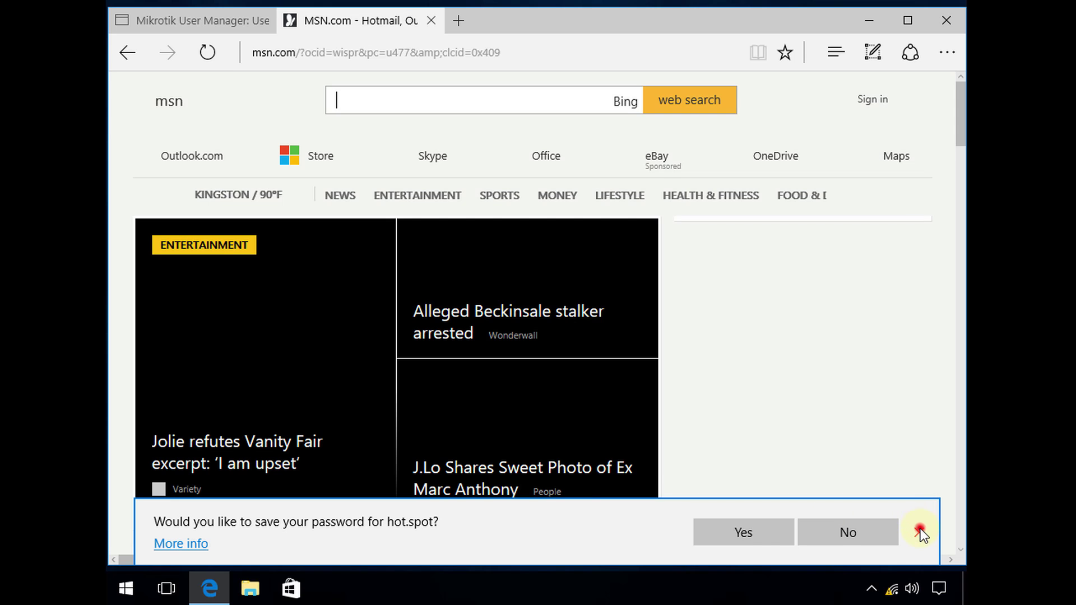
pyautogui.click(918, 531)
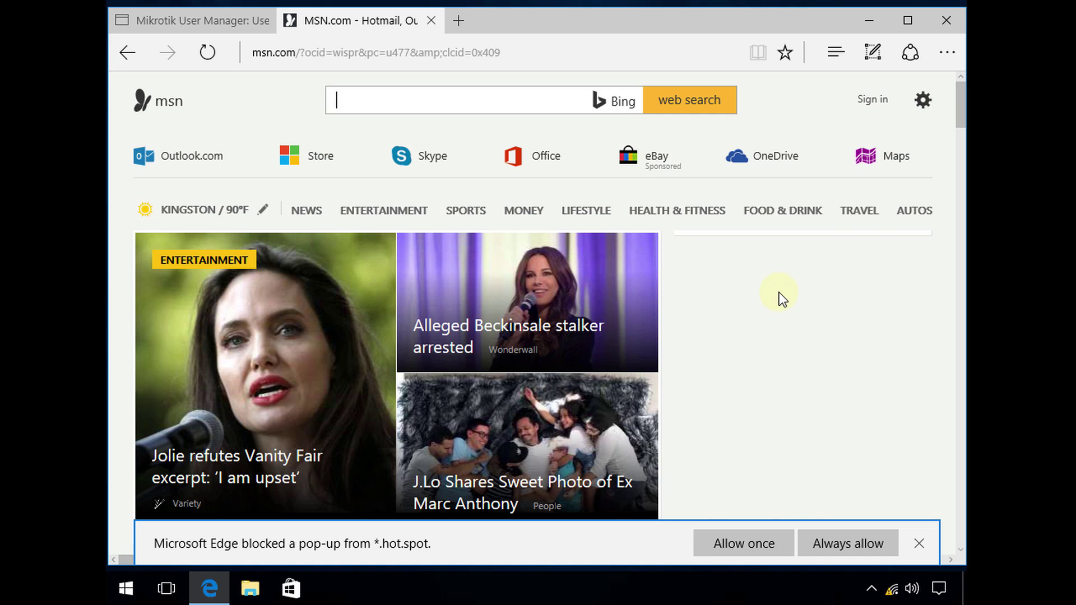
pyautogui.click(152, 20)
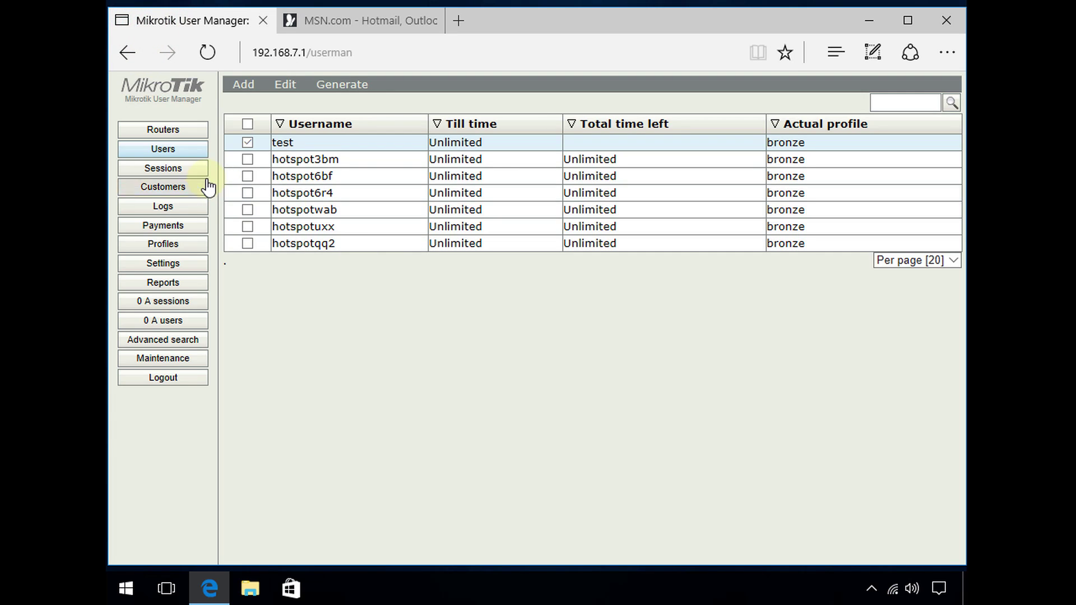
# Check the test user's sessions, including the new 07/30/2017 21:15:49 one, then open an MSN article.
pyautogui.click(179, 171)
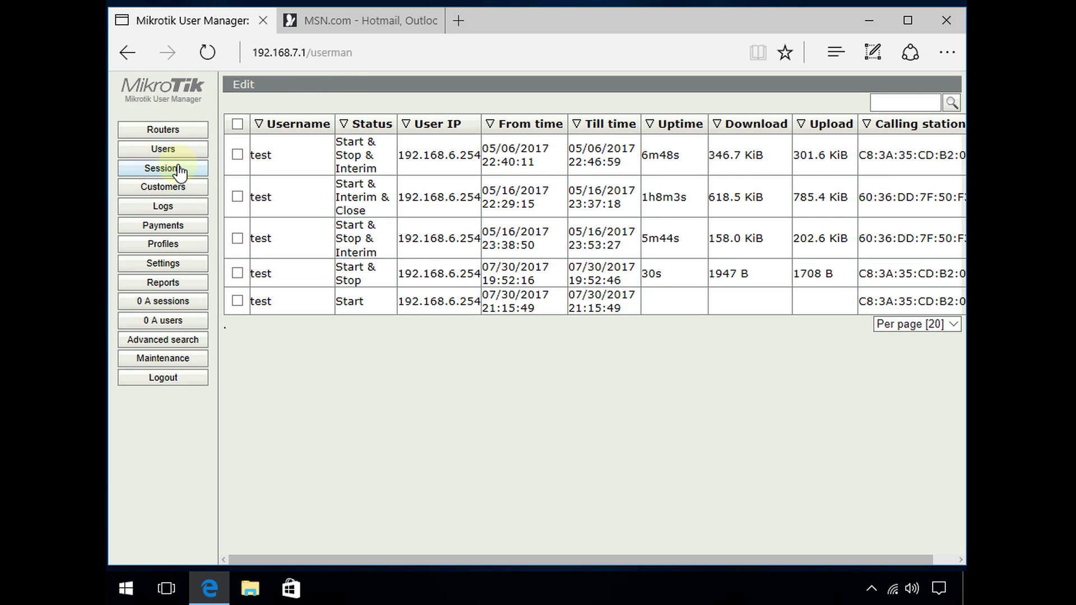
pyautogui.click(180, 170)
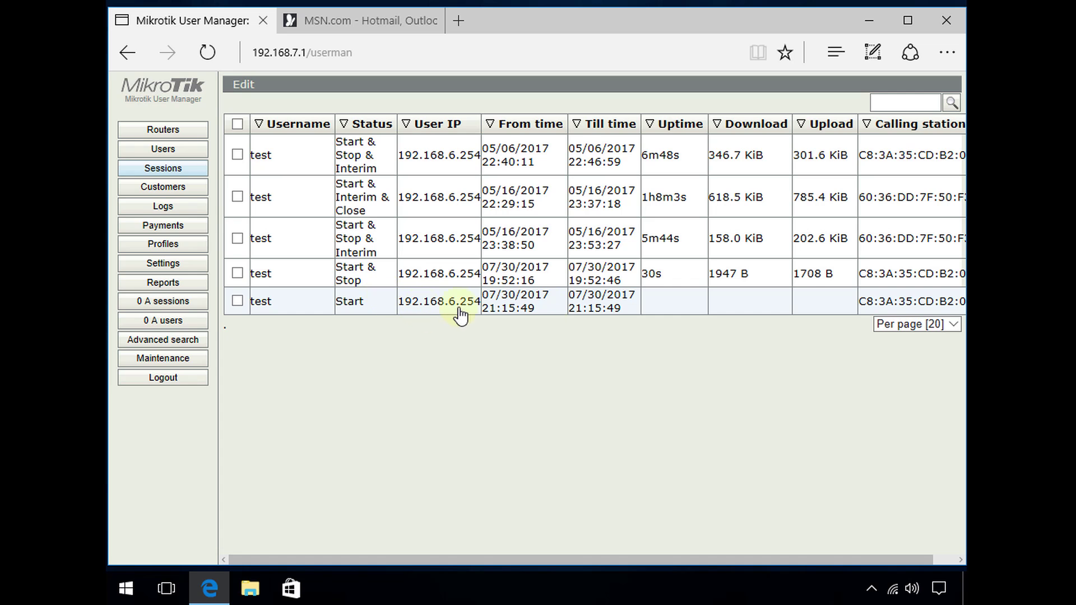
pyautogui.click(173, 210)
pyautogui.click(611, 357)
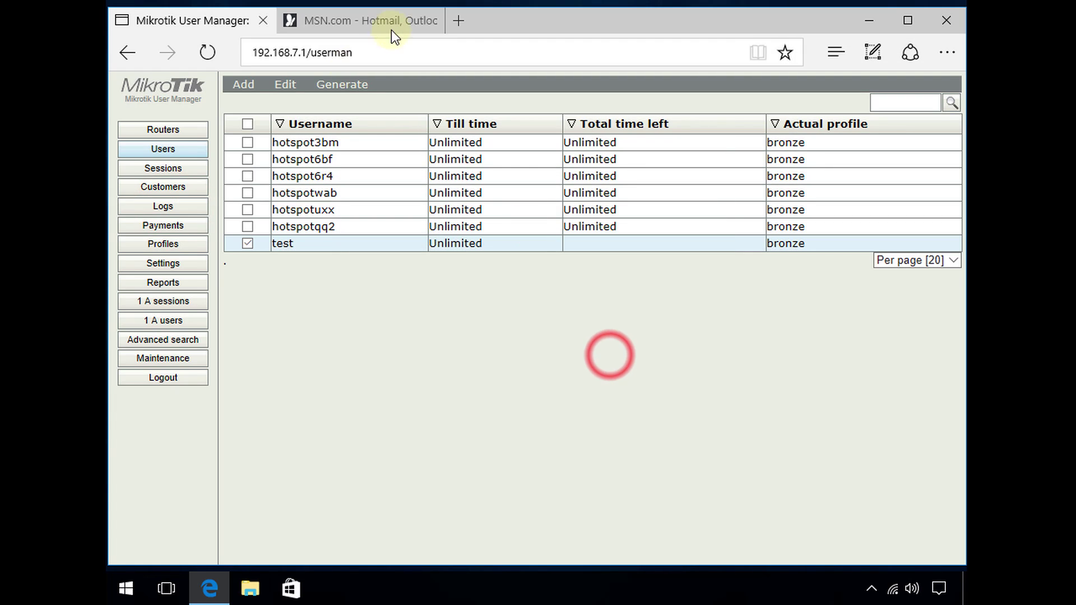
pyautogui.click(396, 22)
pyautogui.click(552, 286)
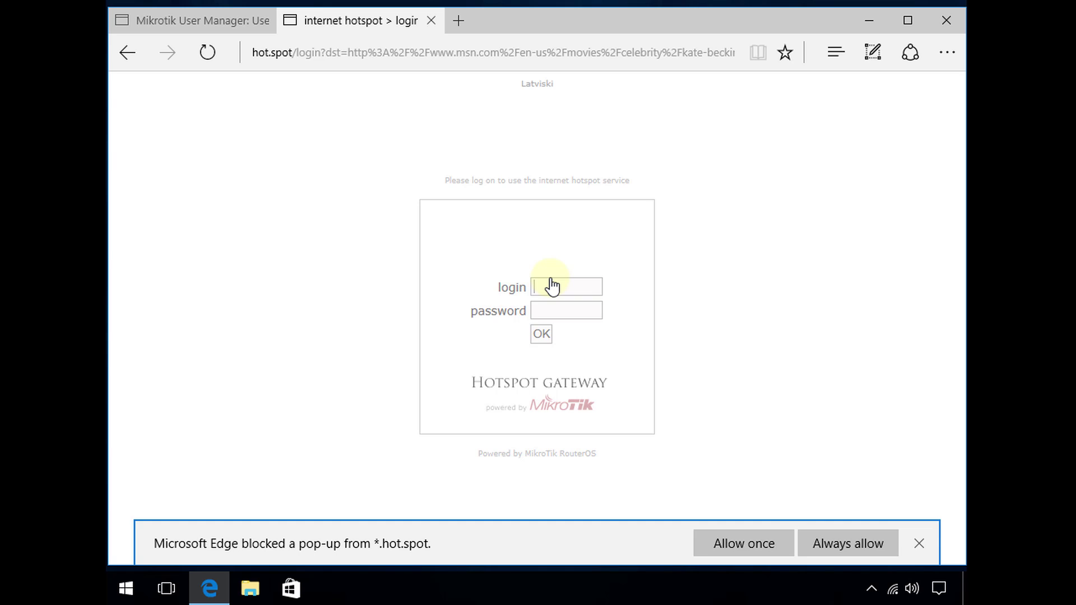
# Log in again as 'test' with the account password and get the 'uptime limit reached' refusal.
pyautogui.write('test')
pyautogui.click(551, 308)
pyautogui.click(540, 334)
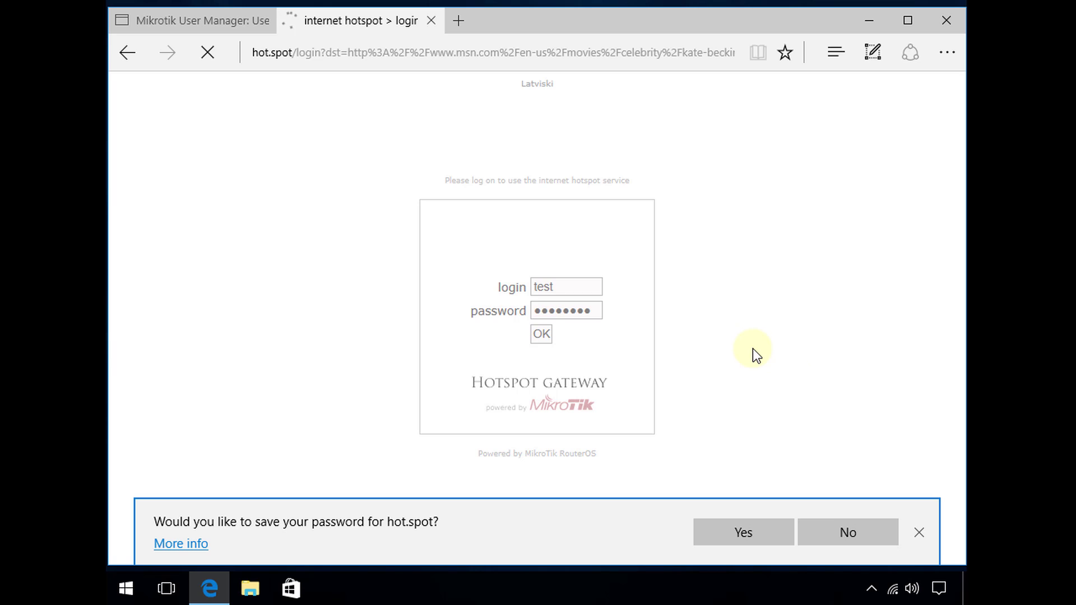
pyautogui.click(918, 532)
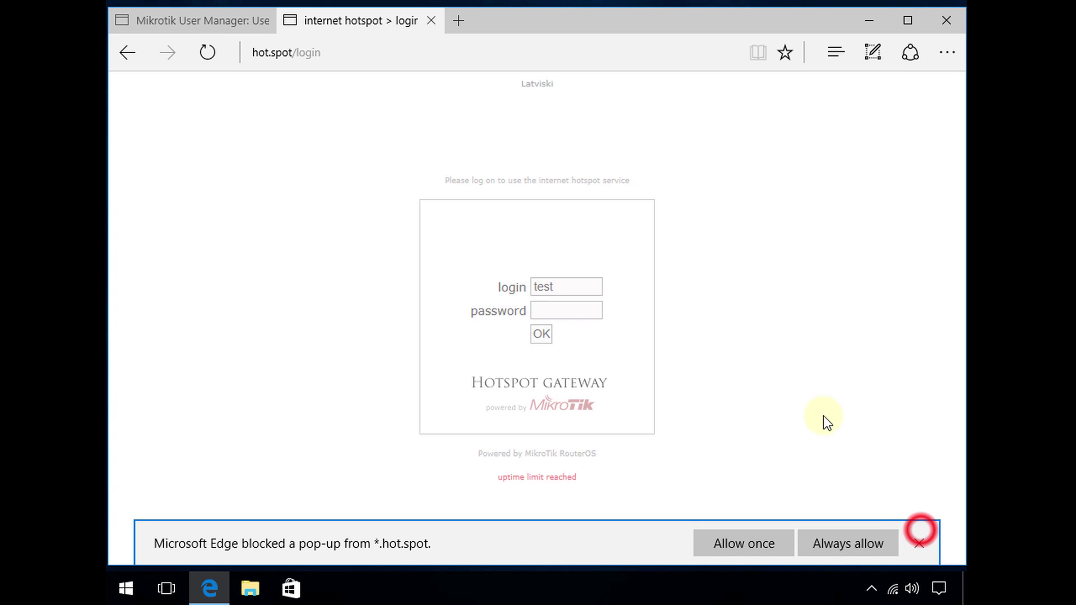
pyautogui.click(580, 479)
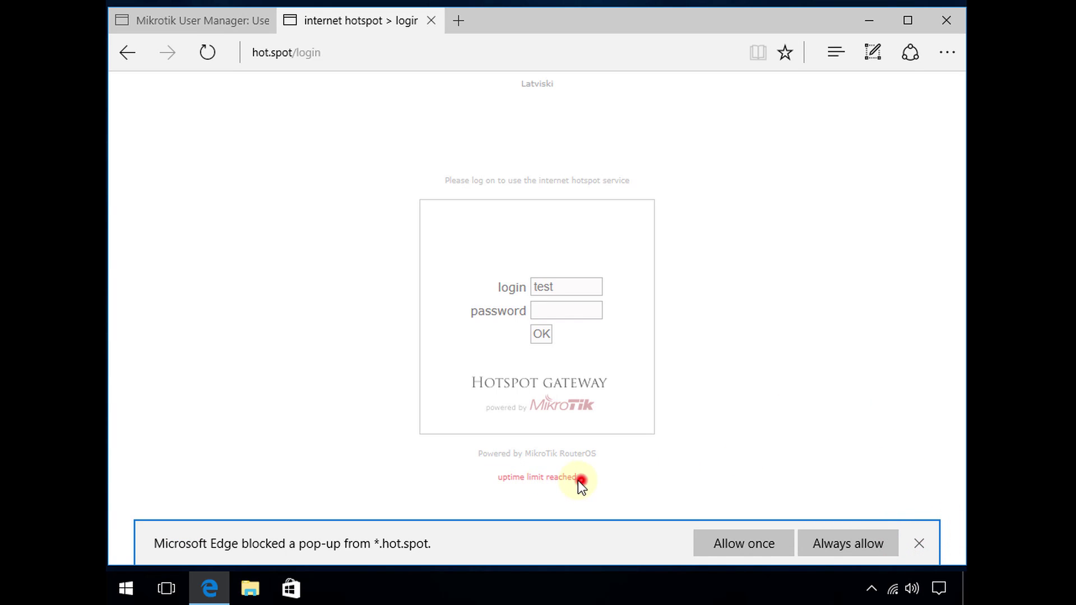